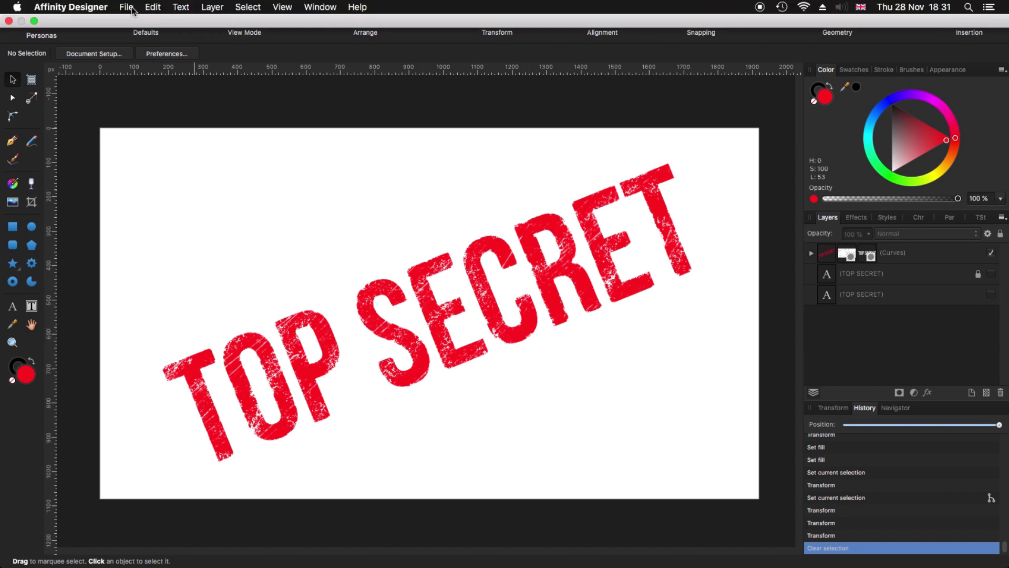
# - Create a new blank 1920 × 1080 px document from File > New
pyautogui.click(126, 7)
pyautogui.click(130, 22)
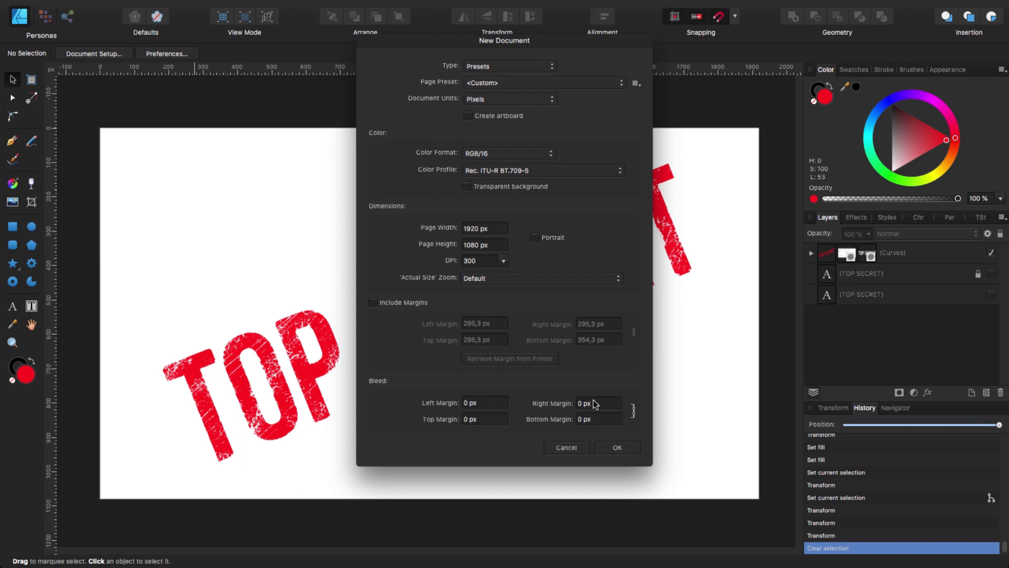
pyautogui.click(619, 447)
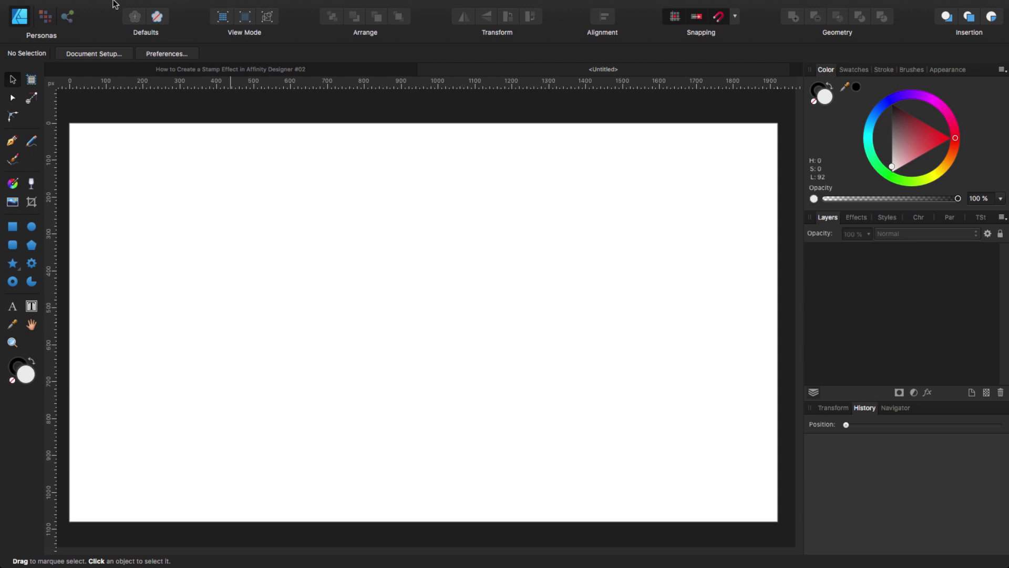
pyautogui.click(282, 7)
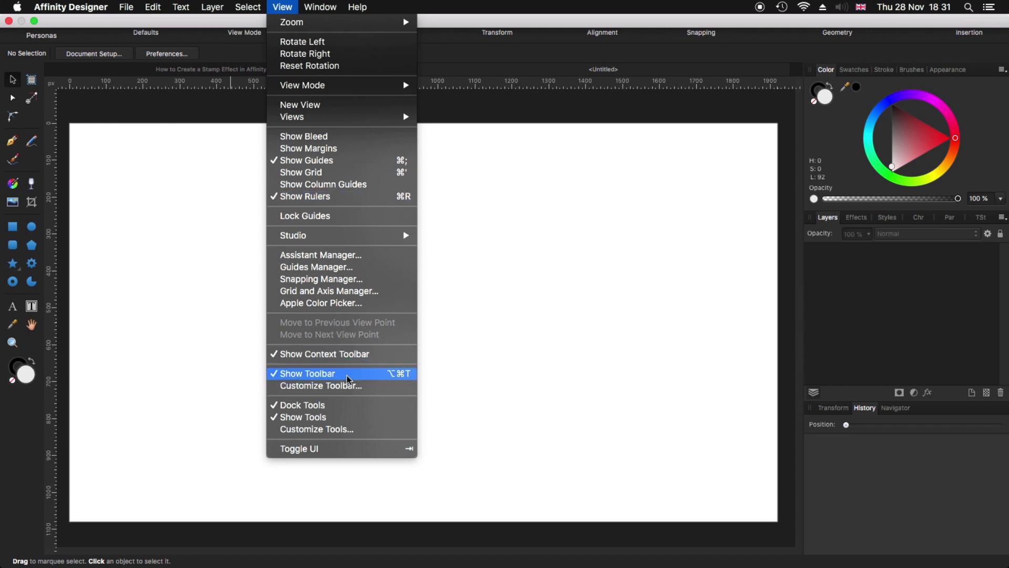
pyautogui.click(475, 317)
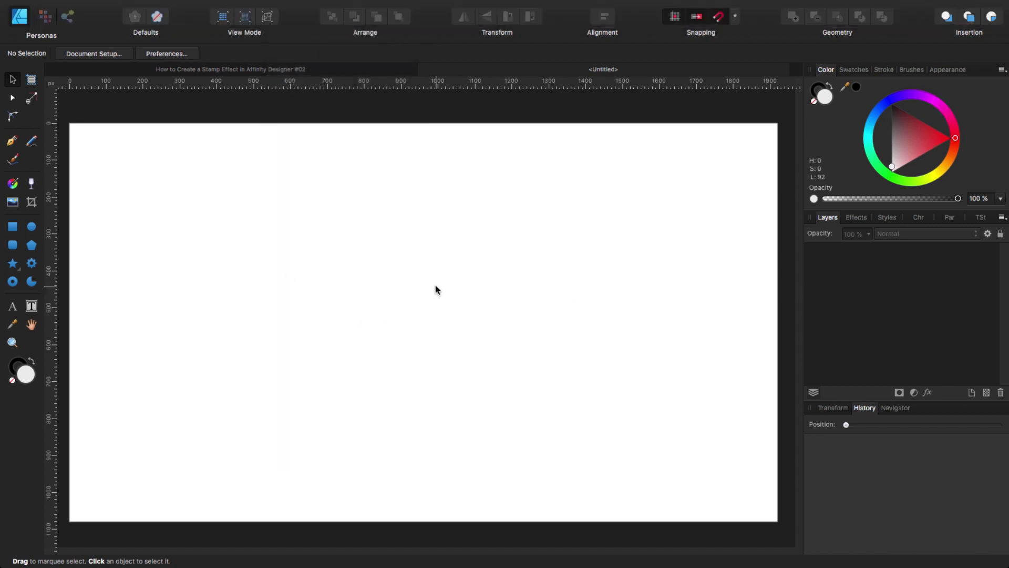
# - Add 'TOP SECRET' as artistic text on the page and move it down and left
pyautogui.click(12, 306)
pyautogui.moveTo(252, 243); pyautogui.dragTo(306, 290)
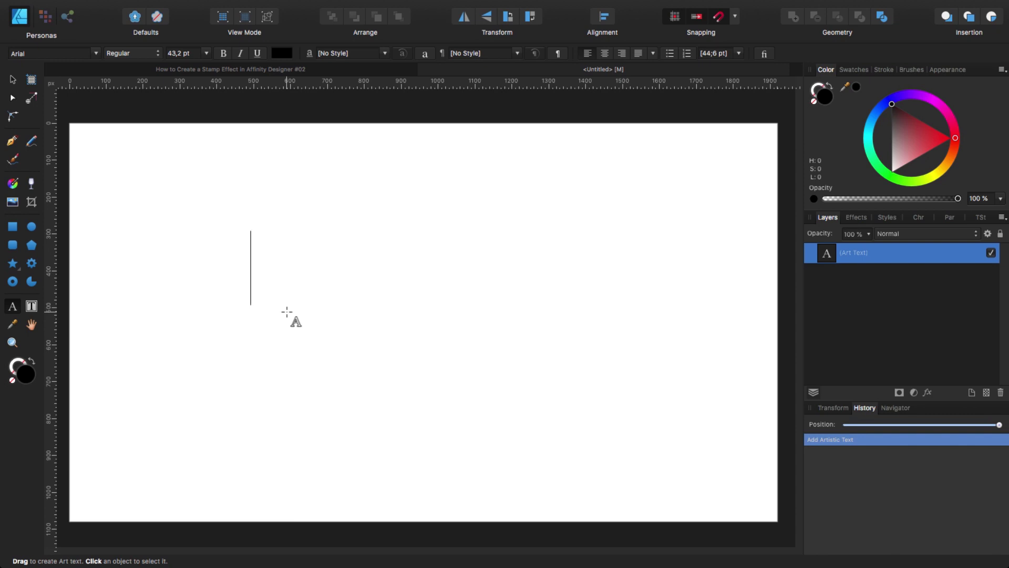
pyautogui.write('TOP')
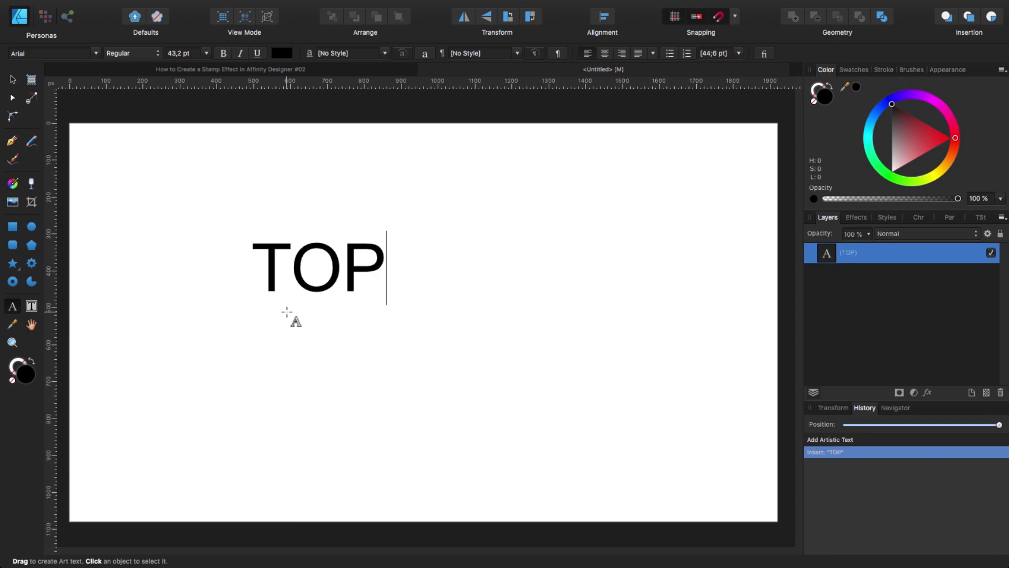
pyautogui.write(' S')
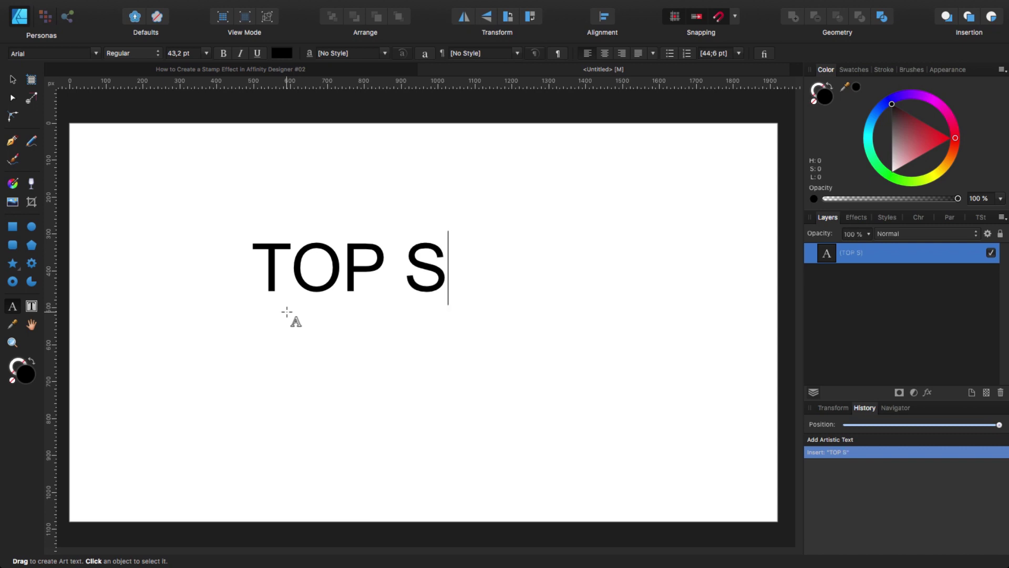
pyautogui.write('ECRET')
pyautogui.press('Escape')
pyautogui.click(12, 79)
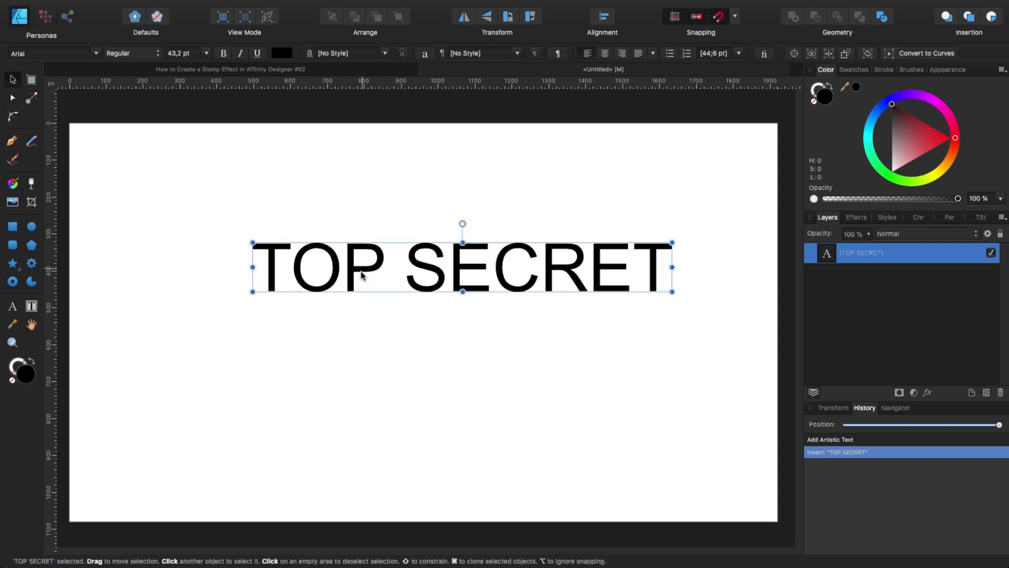
pyautogui.moveTo(364, 276); pyautogui.dragTo(335, 319)
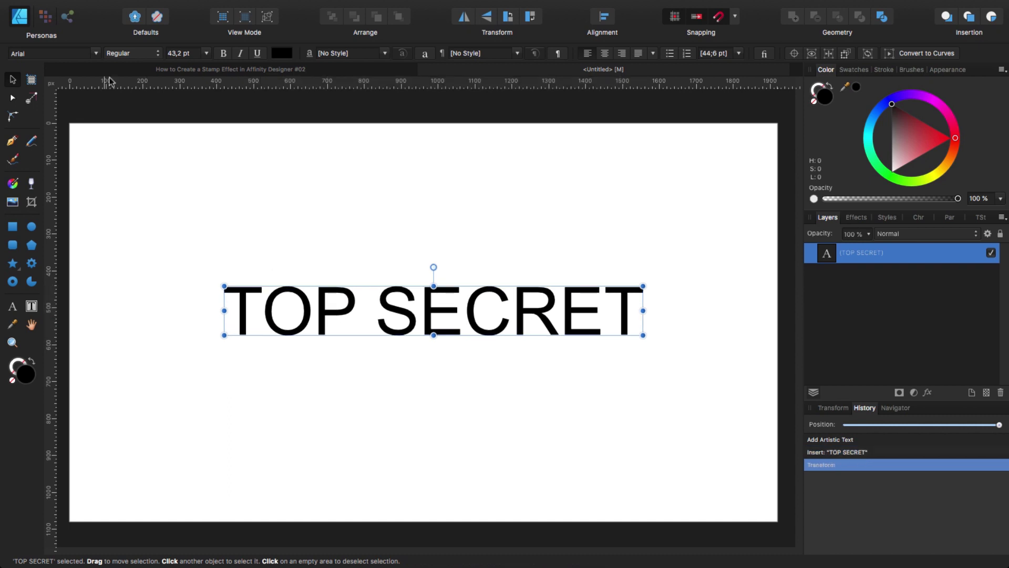
# - Set the TOP SECRET text's font to Bebas Neue Bold
pyautogui.click(95, 54)
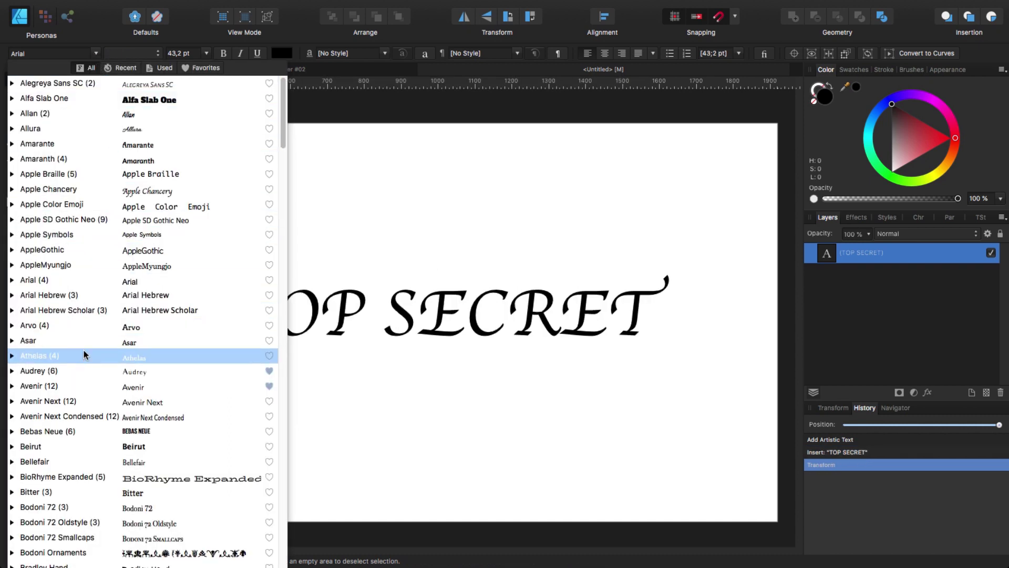
pyautogui.click(79, 431)
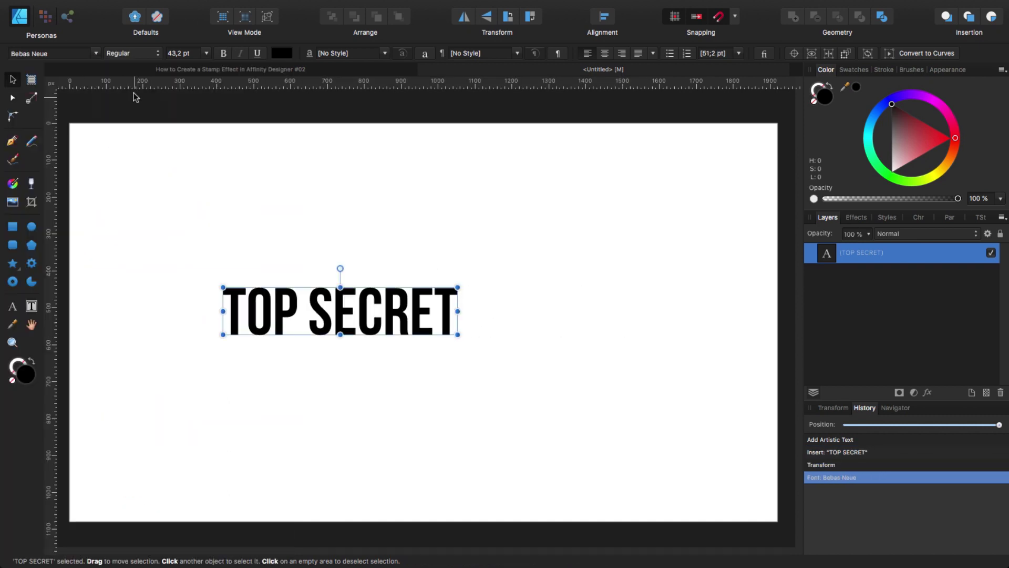
pyautogui.click(133, 55)
pyautogui.click(135, 97)
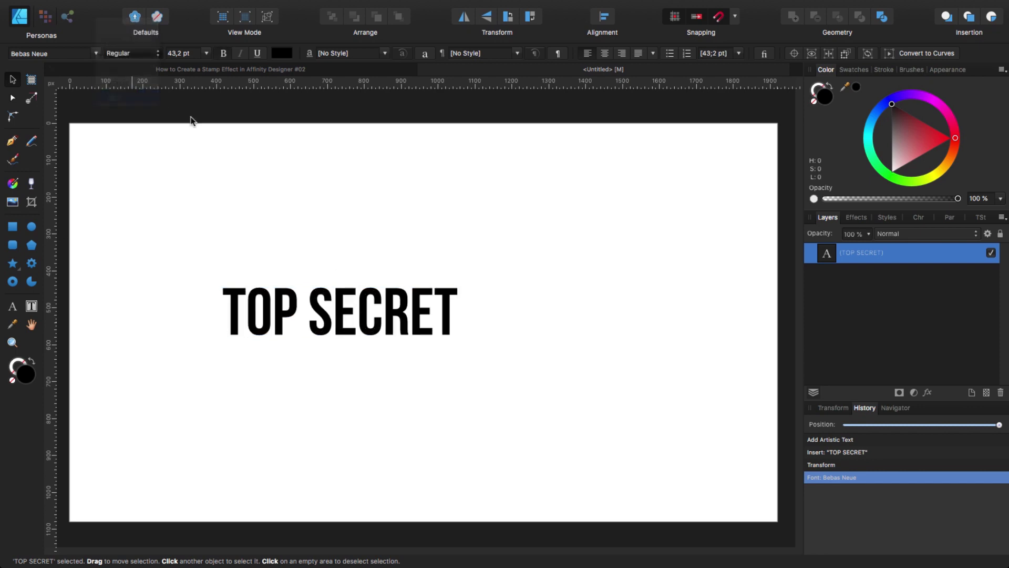
# - Enlarge the TOP SECRET text and centre it horizontally and vertically on the page
pyautogui.moveTo(458, 334); pyautogui.dragTo(589, 364)
pyautogui.click(603, 16)
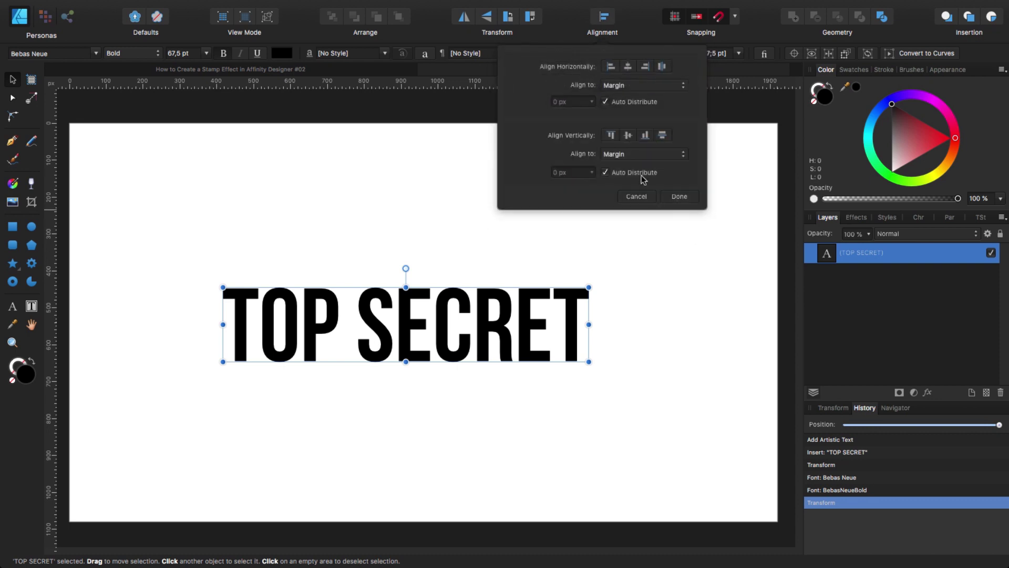
pyautogui.click(629, 66)
pyautogui.click(628, 135)
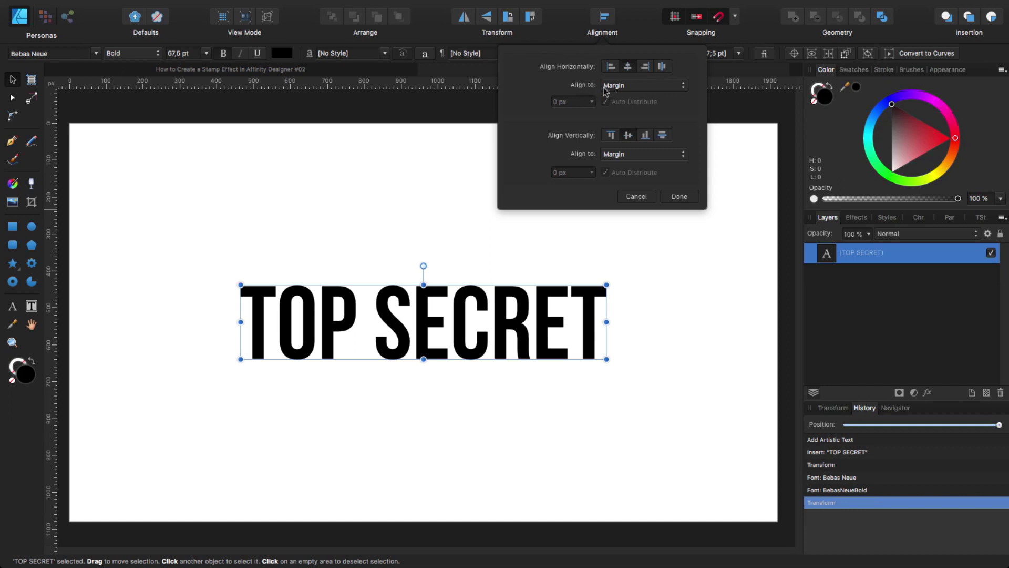
pyautogui.click(681, 197)
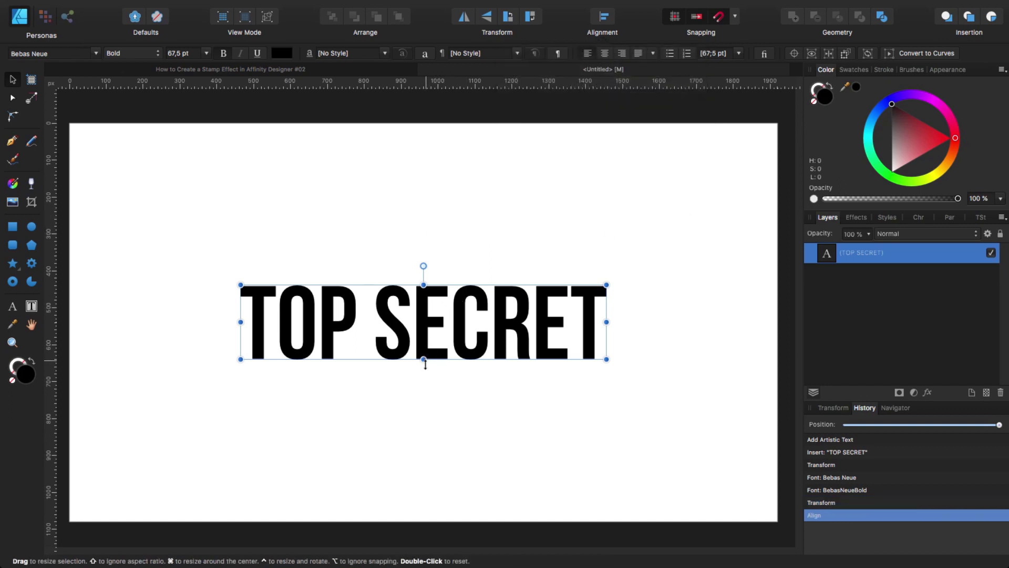
# - Stretch the text taller, widen its character spacing to 29‰, and re-centre it on the page
pyautogui.moveTo(425, 368); pyautogui.dragTo(424, 373)
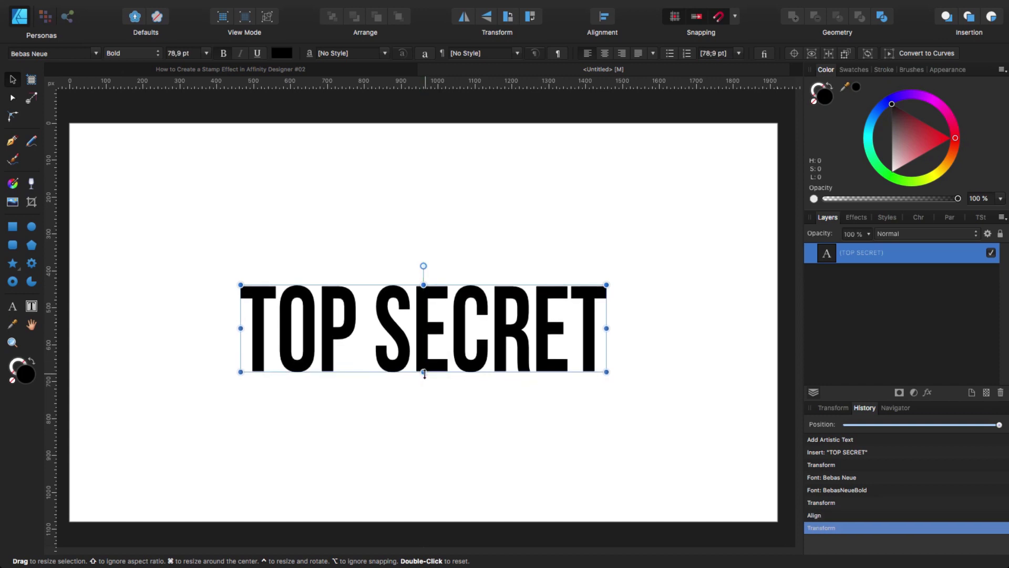
pyautogui.click(919, 217)
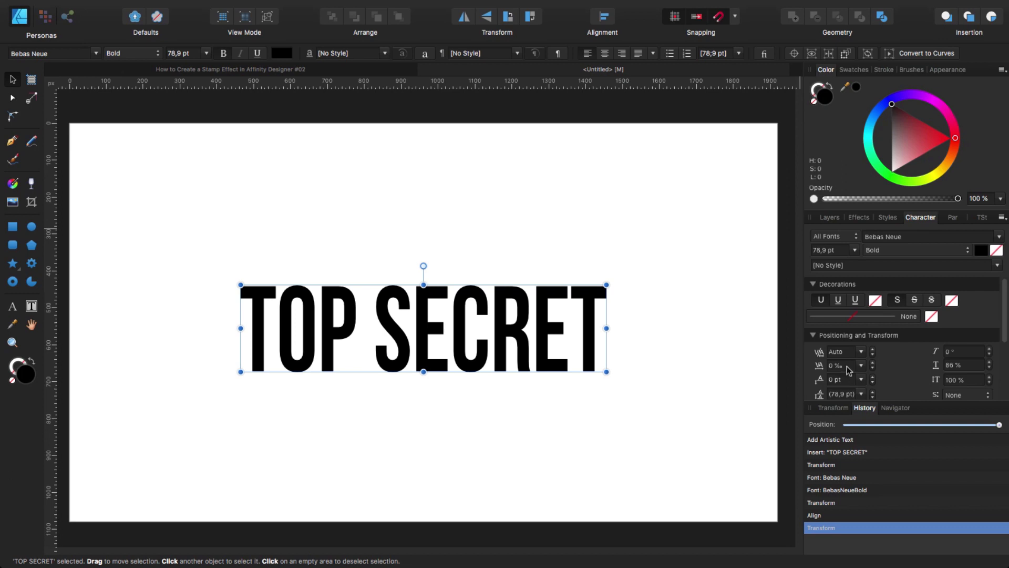
pyautogui.click(873, 363)
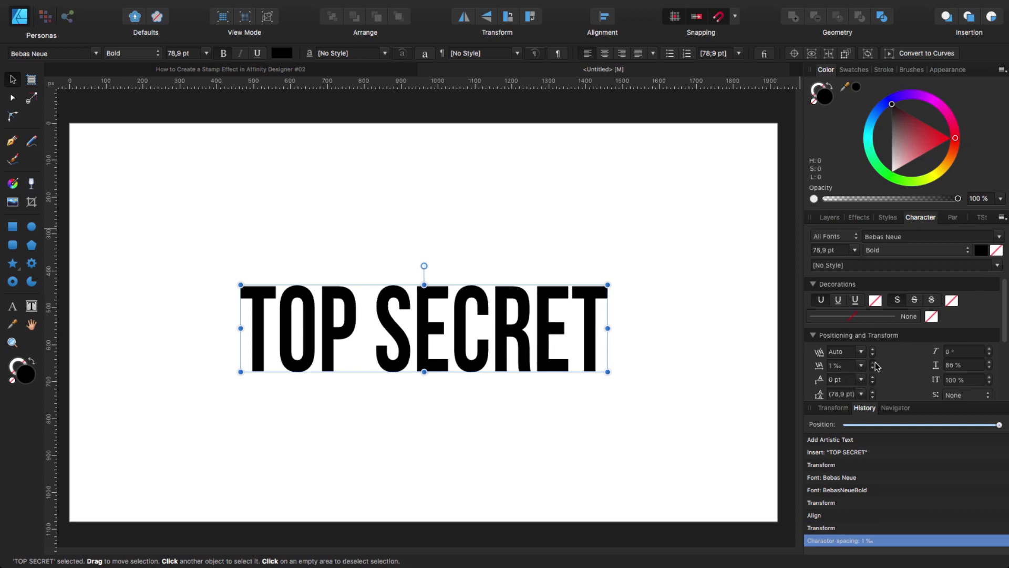
pyautogui.moveTo(875, 362); pyautogui.dragTo(877, 364)
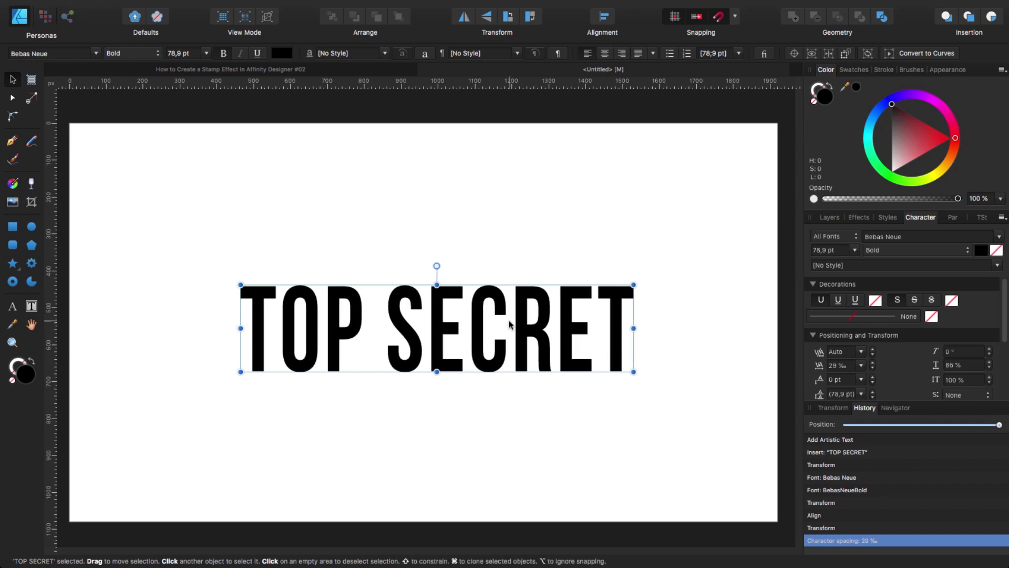
pyautogui.moveTo(471, 337)
pyautogui.mouseDown()
pyautogui.moveTo(456, 341)
pyautogui.moveTo(468, 344)
pyautogui.mouseUp()
pyautogui.click(604, 16)
pyautogui.click(628, 66)
pyautogui.click(627, 134)
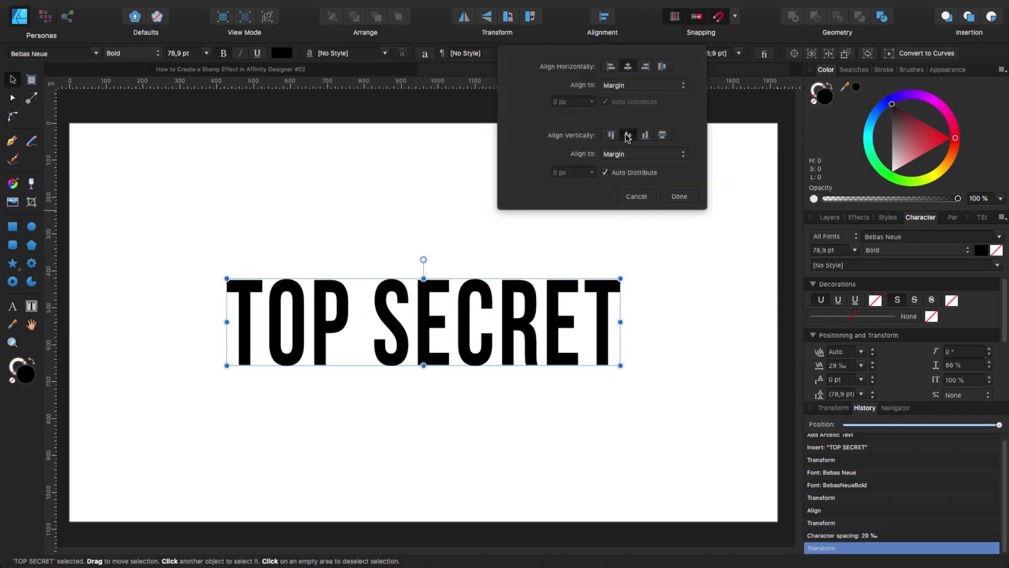
pyautogui.click(679, 196)
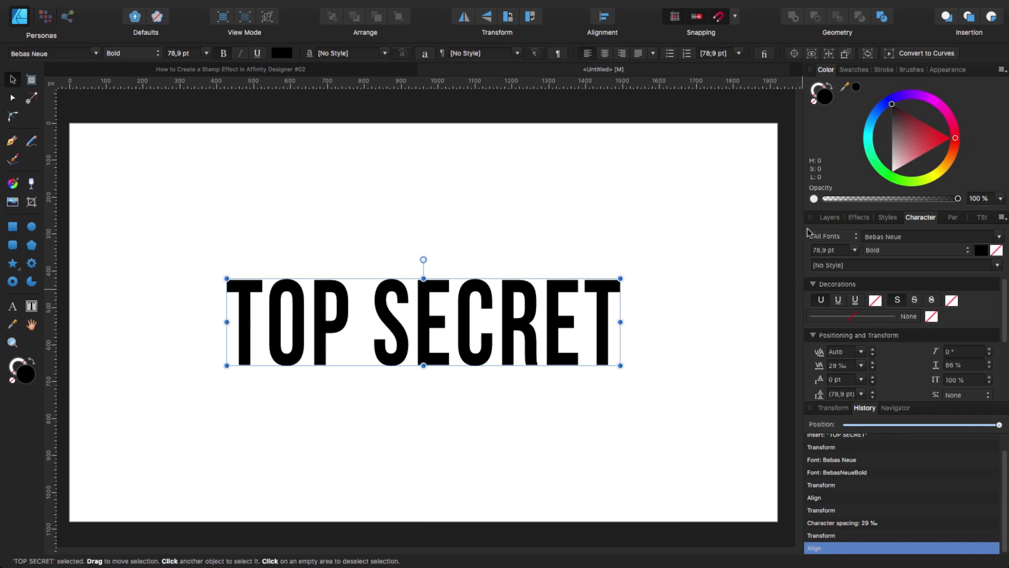
# - Duplicate the TOP SECRET text layer with Ctrl+J, hide and lock the lower copy, and select the upper one
pyautogui.click(830, 217)
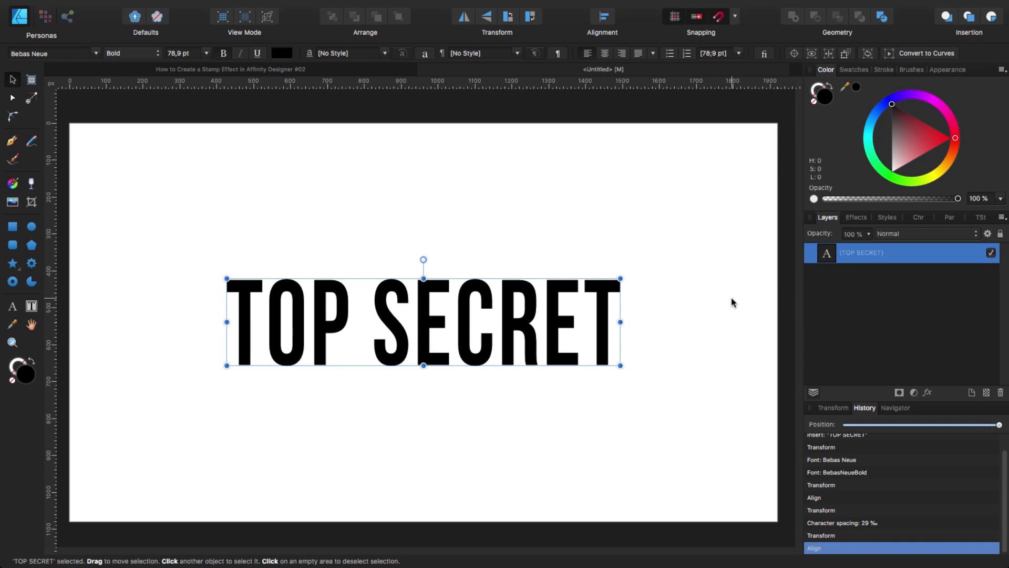
pyautogui.hotkey('ctrl', 'j')
pyautogui.click(870, 279)
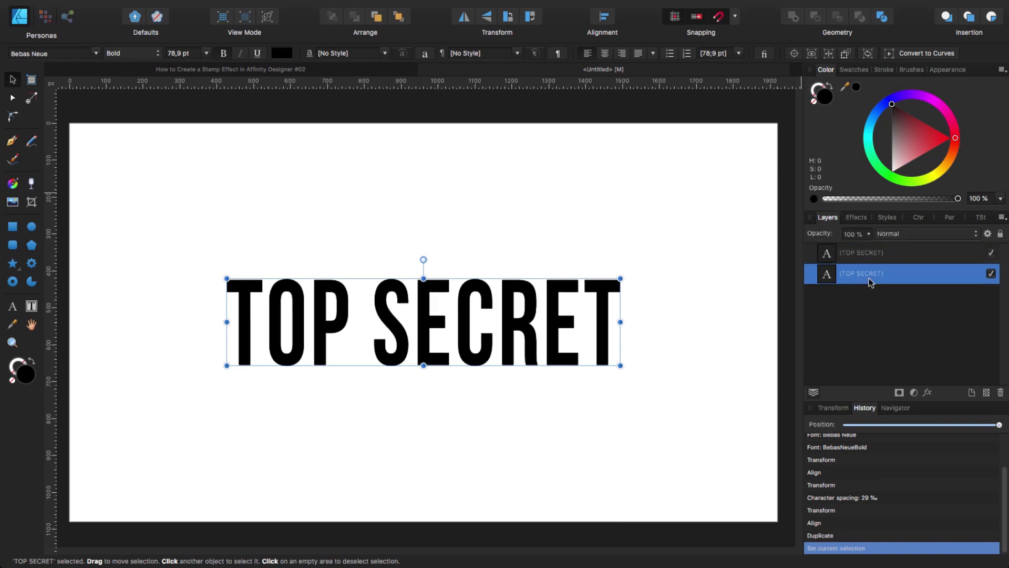
pyautogui.click(990, 274)
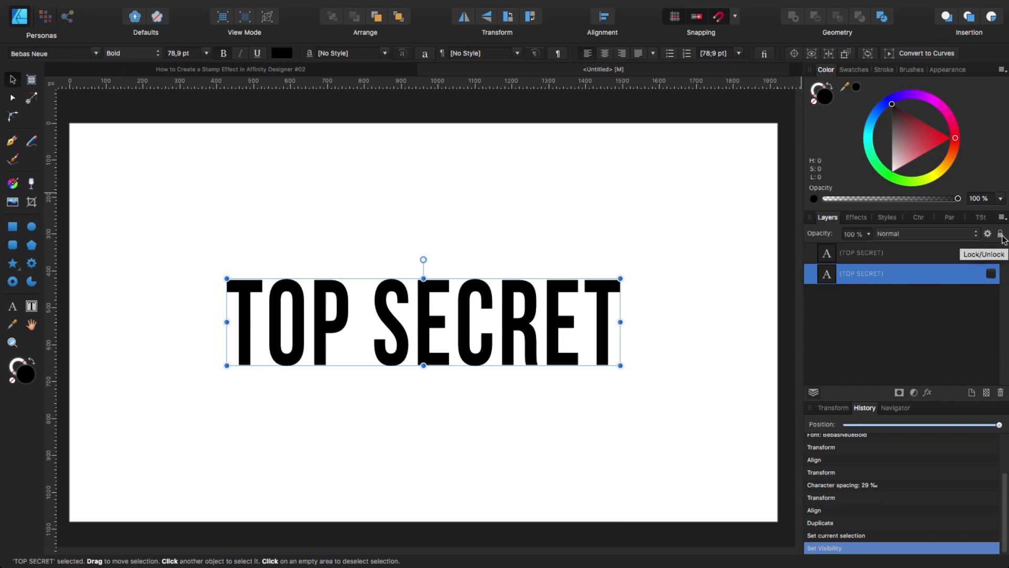
pyautogui.click(1000, 234)
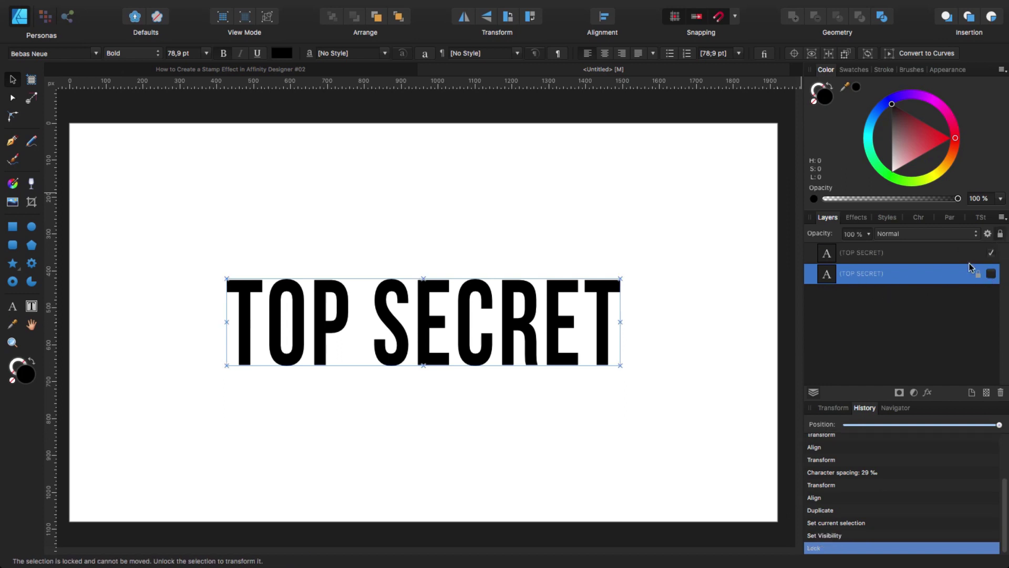
pyautogui.click(853, 254)
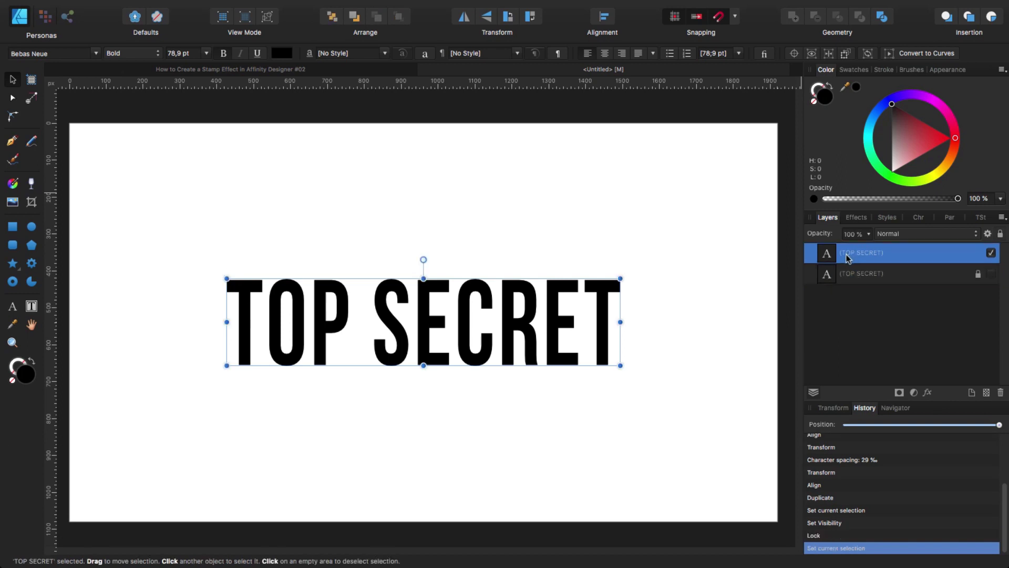
# - Convert the top TOP SECRET text to curves and select all its letter curves
pyautogui.click(915, 54)
pyautogui.click(811, 253)
pyautogui.click(849, 277)
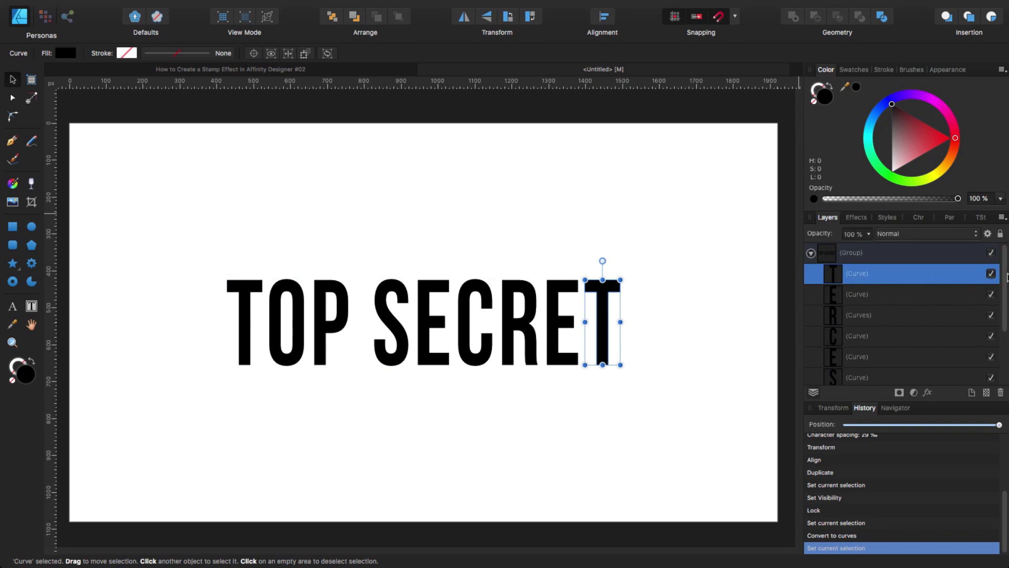
pyautogui.moveTo(1008, 276); pyautogui.dragTo(1003, 345)
pyautogui.keyDown('shift'); pyautogui.click(879, 353); pyautogui.keyUp('shift')
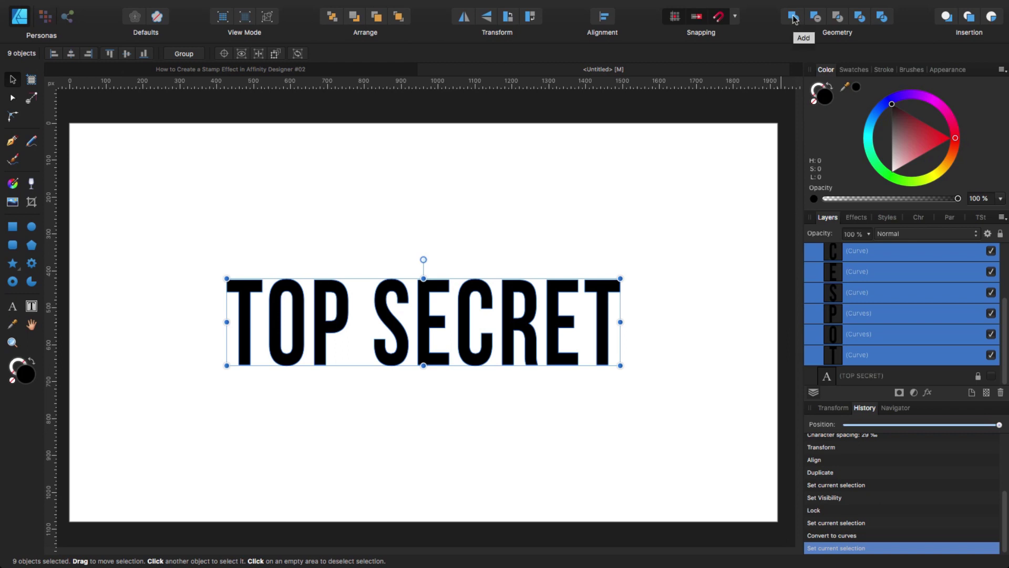
# - Merge the letters with Geometry Add, move the curves out of the group, and delete the empty group
pyautogui.click(794, 17)
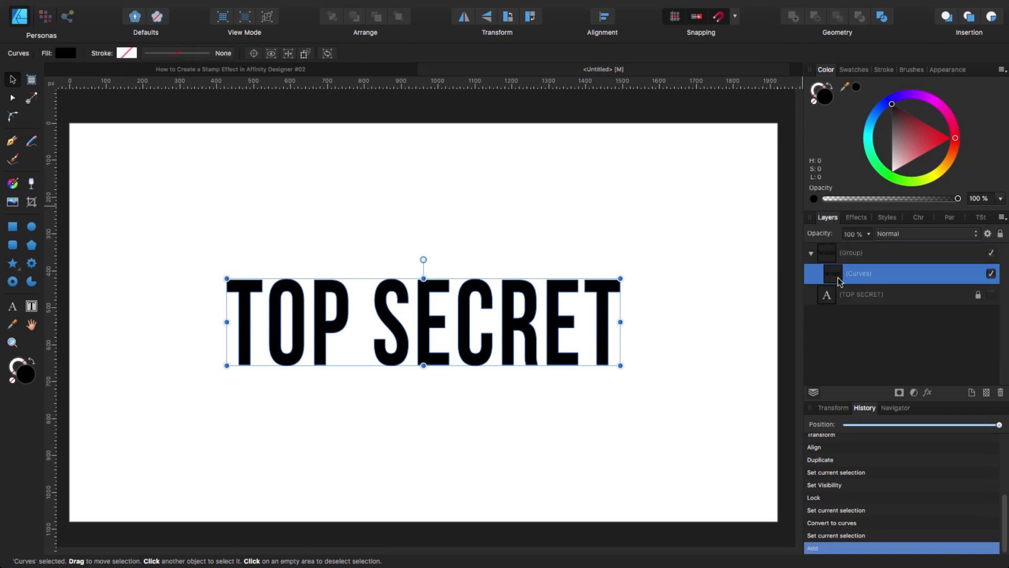
pyautogui.moveTo(839, 278); pyautogui.dragTo(836, 246)
pyautogui.click(836, 278)
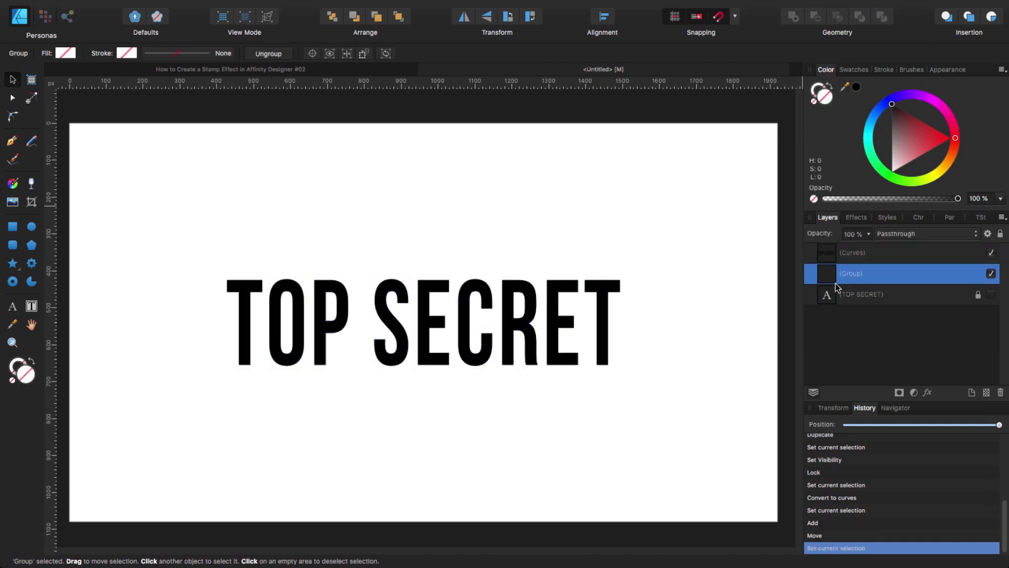
pyautogui.press('Delete')
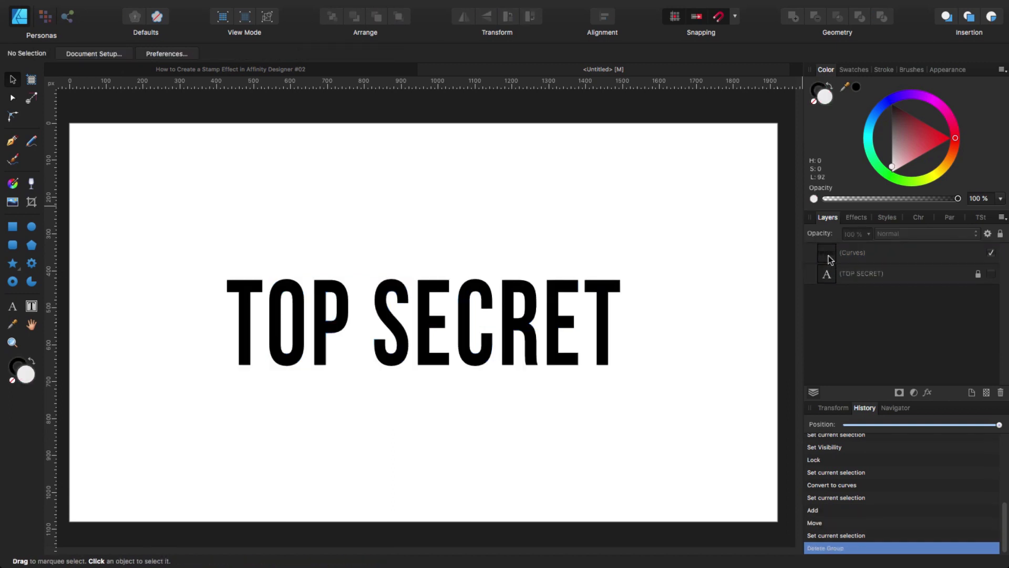
# - Duplicate the combined TOP SECRET curves with Ctrl+J, hide and lock the lower copy, and reselect the top copy
pyautogui.click(829, 258)
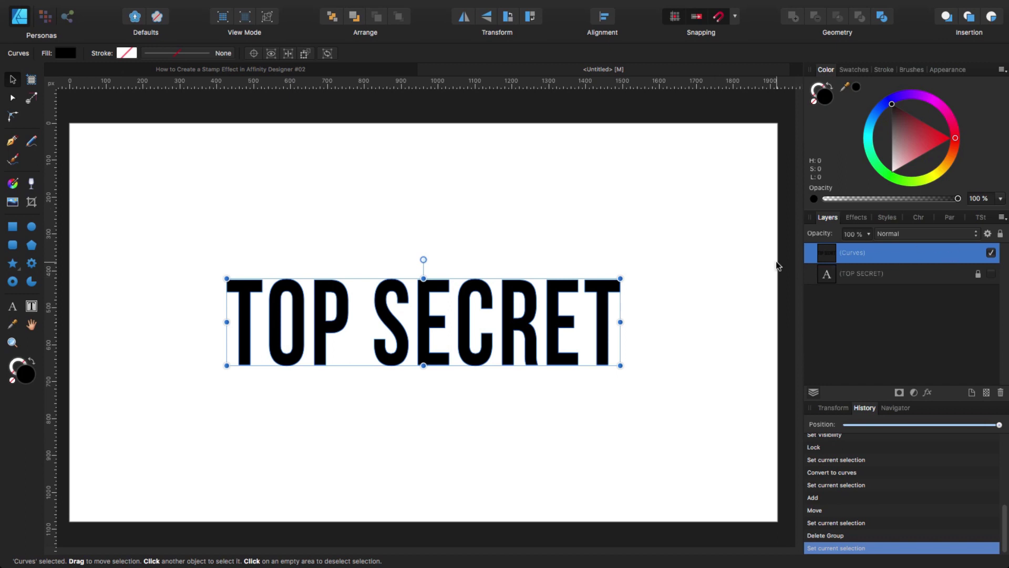
pyautogui.hotkey('ctrl', 'j')
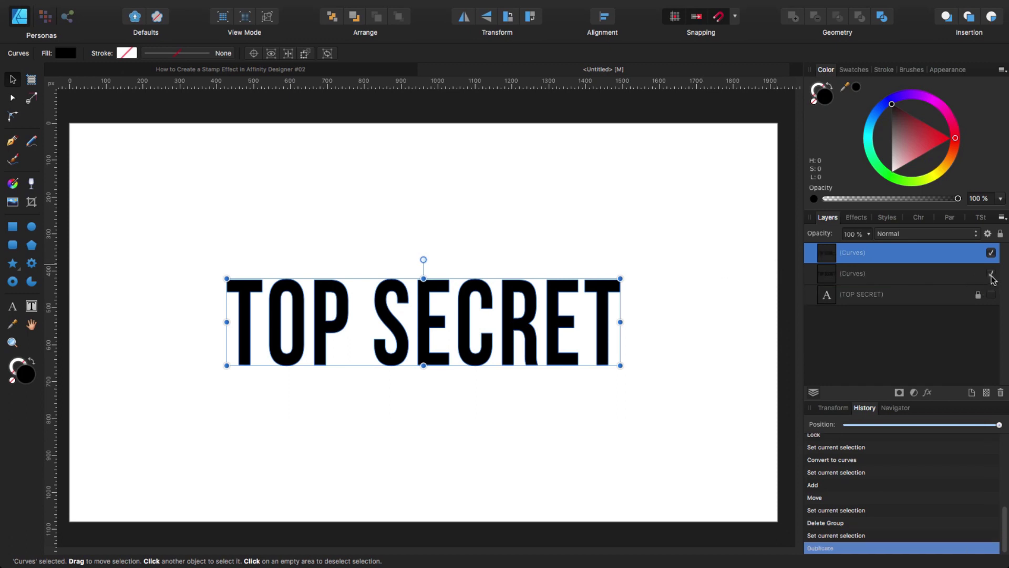
pyautogui.click(991, 274)
pyautogui.click(965, 279)
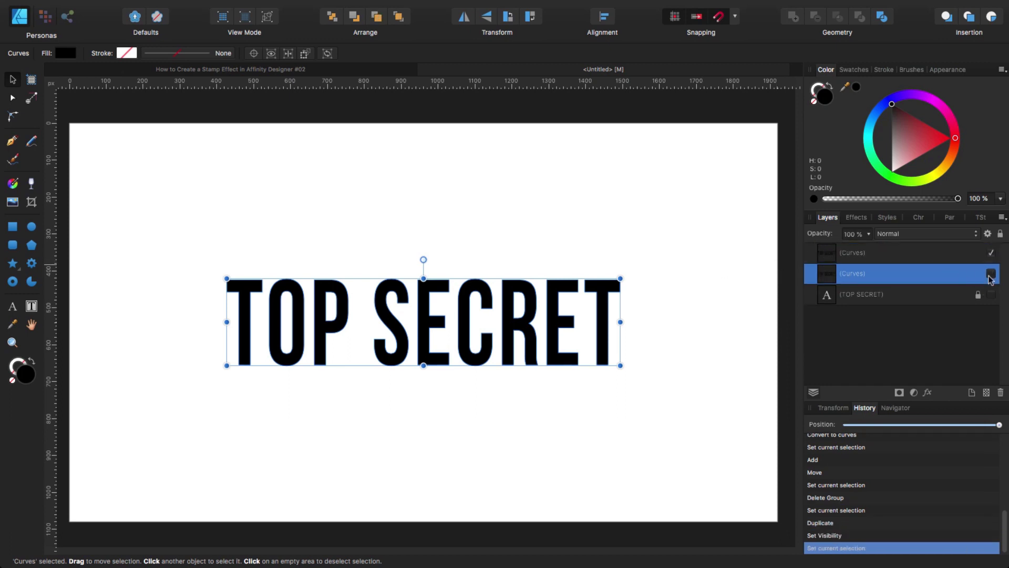
pyautogui.click(1000, 235)
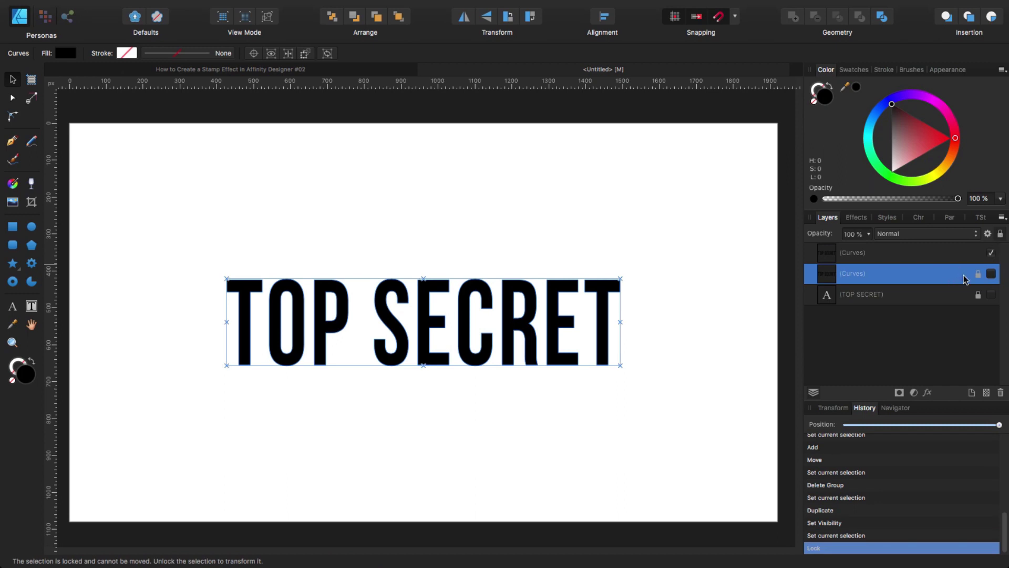
pyautogui.click(904, 258)
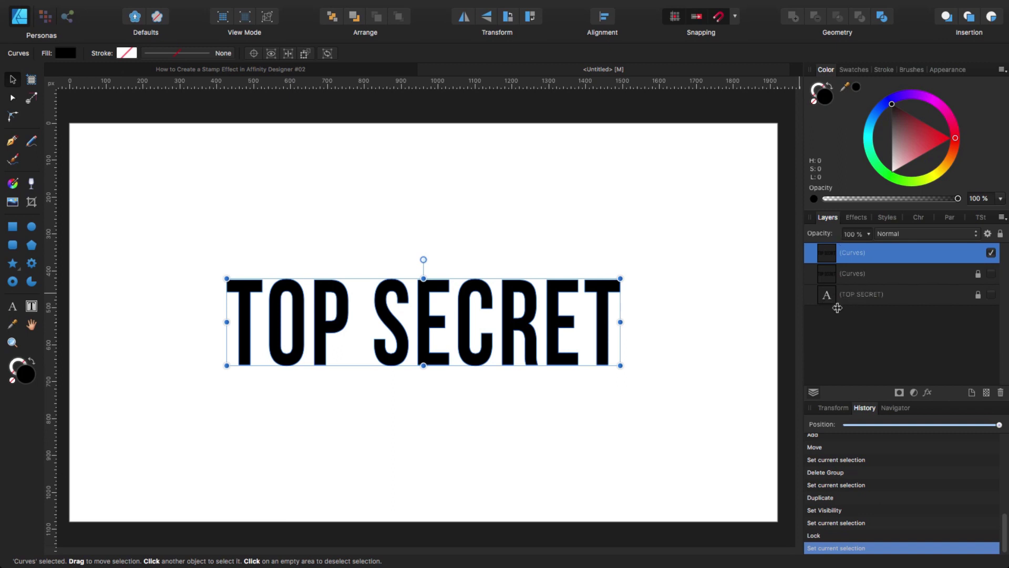
# - Make the TOP SECRET text fill white by raising its lightness to 100
pyautogui.doubleClick(827, 98)
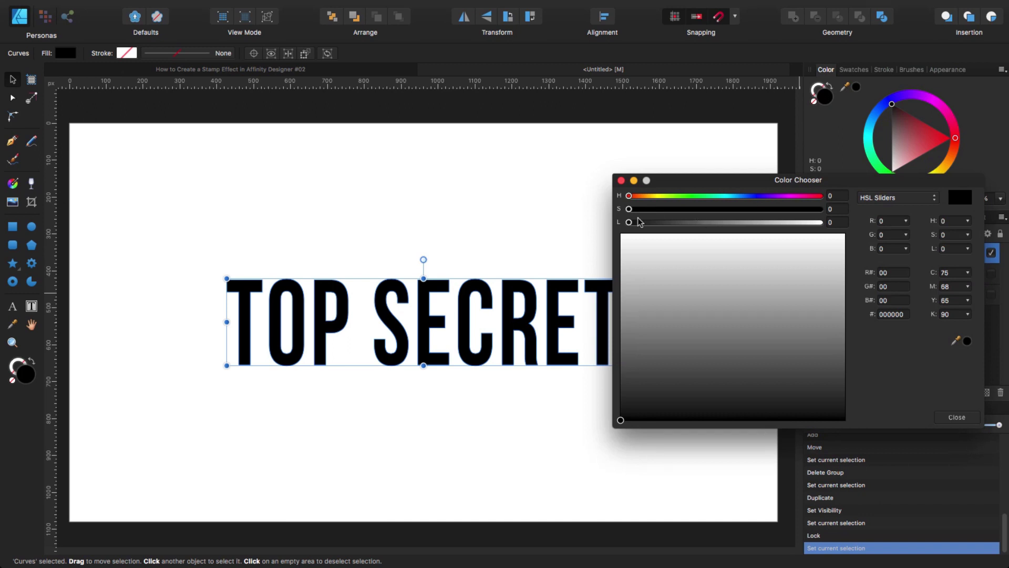
pyautogui.moveTo(633, 220); pyautogui.dragTo(820, 222)
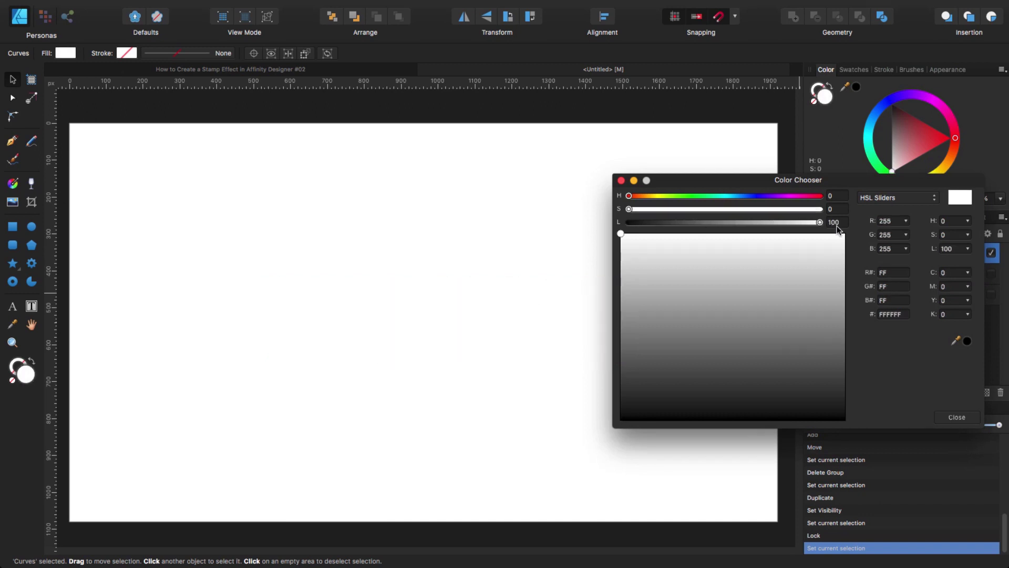
pyautogui.click(952, 416)
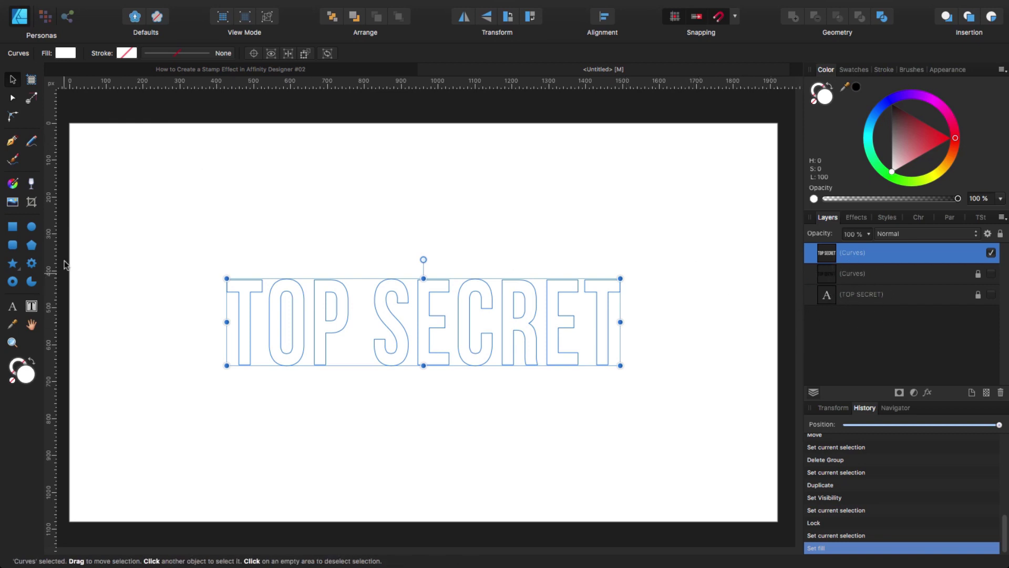
# - Draw a black page-sized rectangle and place it directly beneath the white text
pyautogui.click(12, 227)
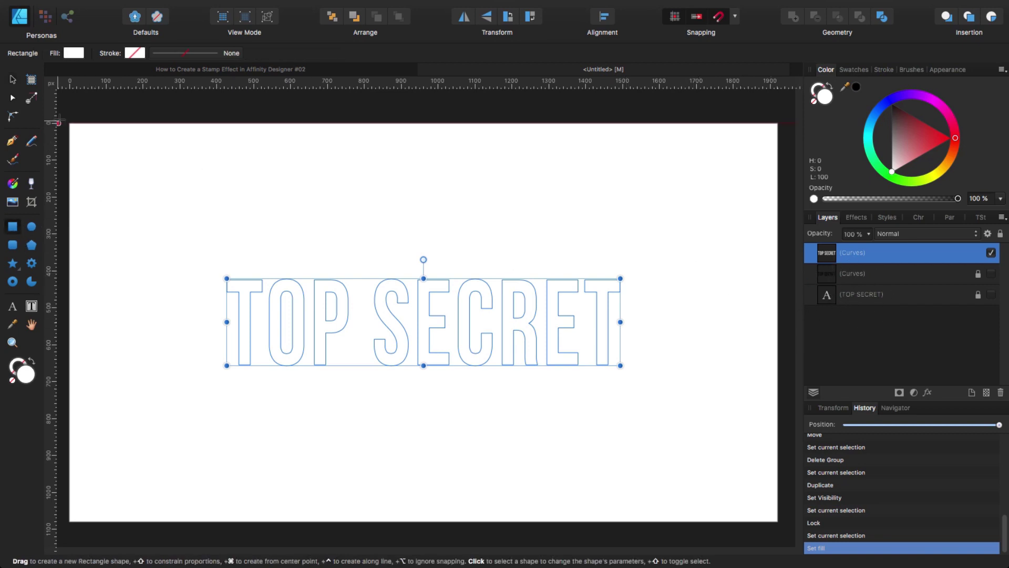
pyautogui.moveTo(70, 123); pyautogui.dragTo(778, 521)
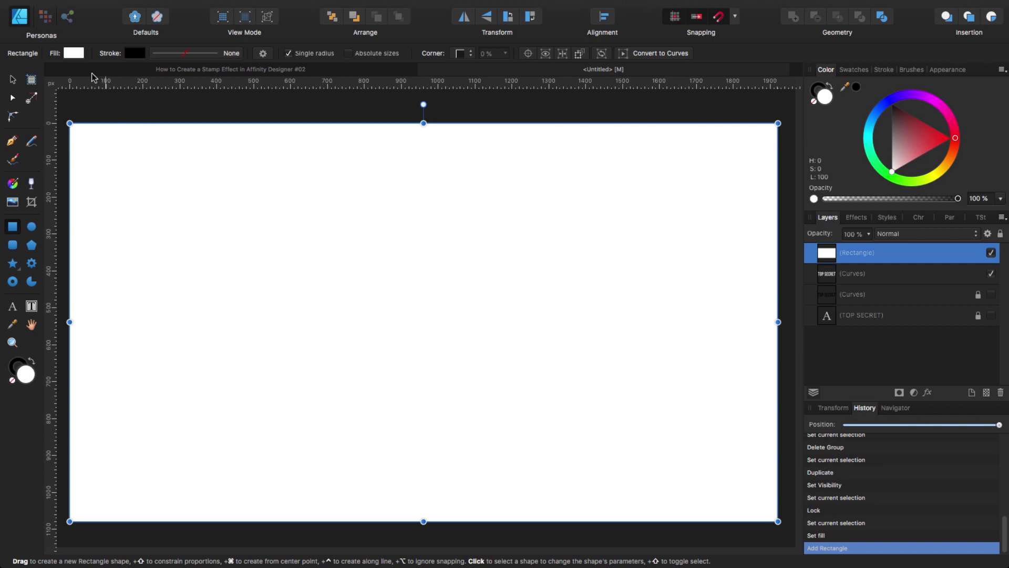
pyautogui.click(75, 53)
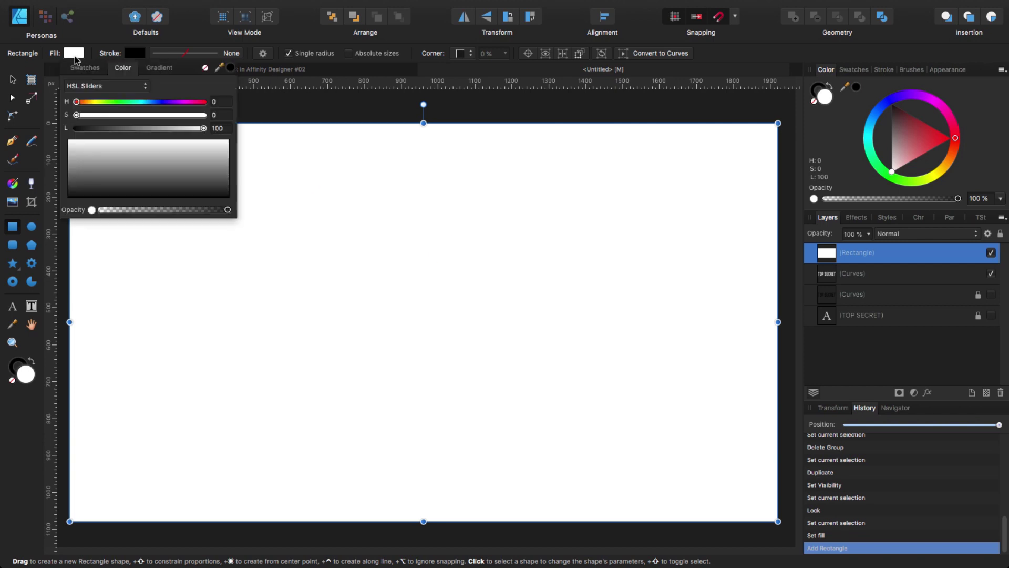
pyautogui.click(230, 68)
pyautogui.click(333, 19)
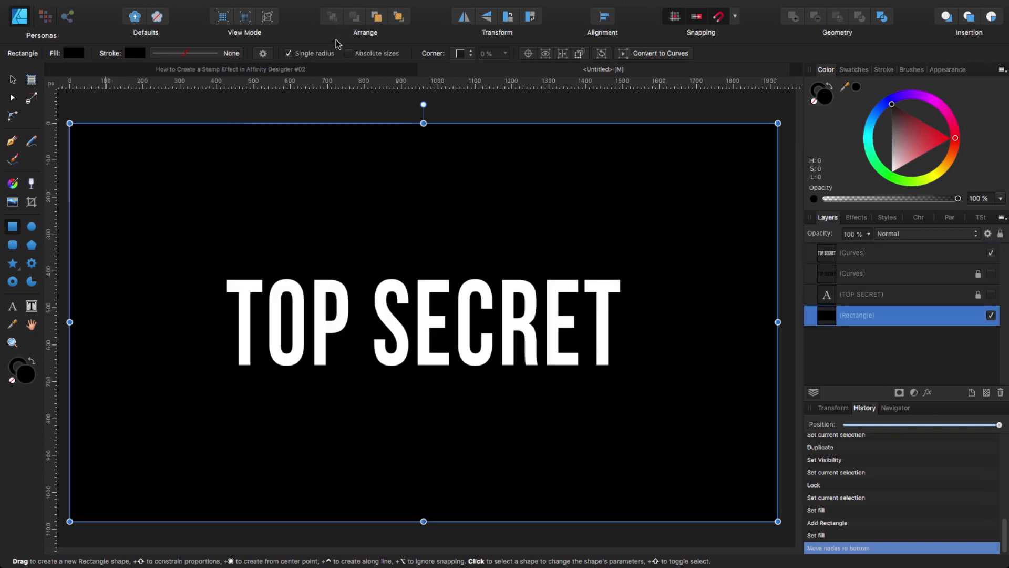
pyautogui.moveTo(833, 324); pyautogui.dragTo(826, 279)
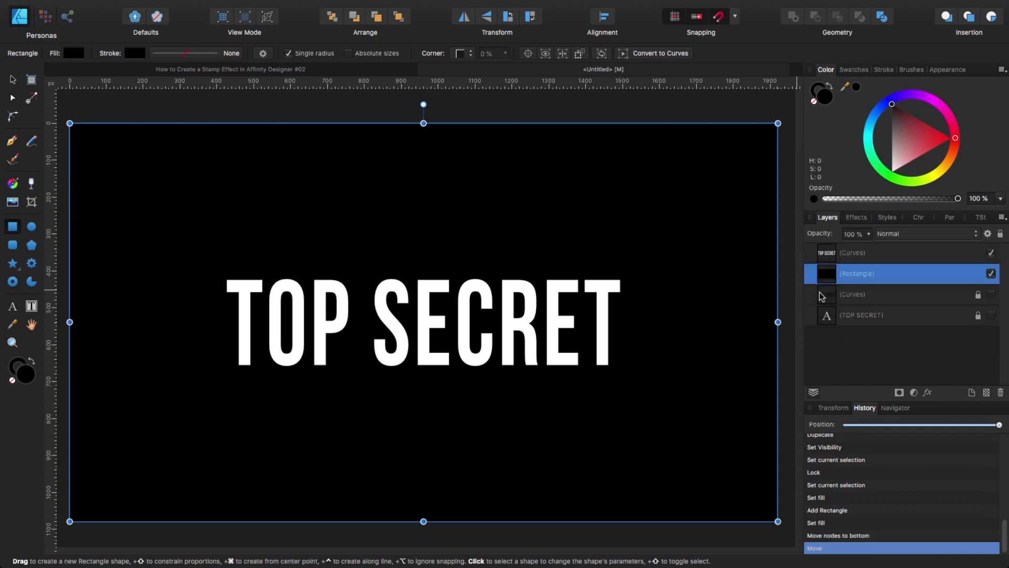
# - Convert the rectangle to curves, group it with the white text, and rasterize the group
pyautogui.click(659, 54)
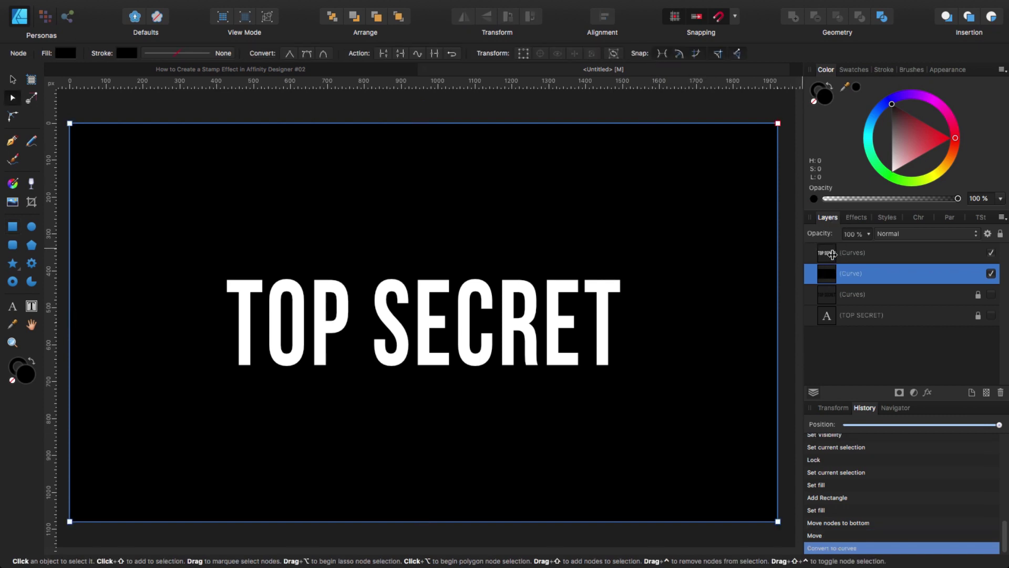
pyautogui.keyDown('shift'); pyautogui.click(848, 258); pyautogui.keyUp('shift')
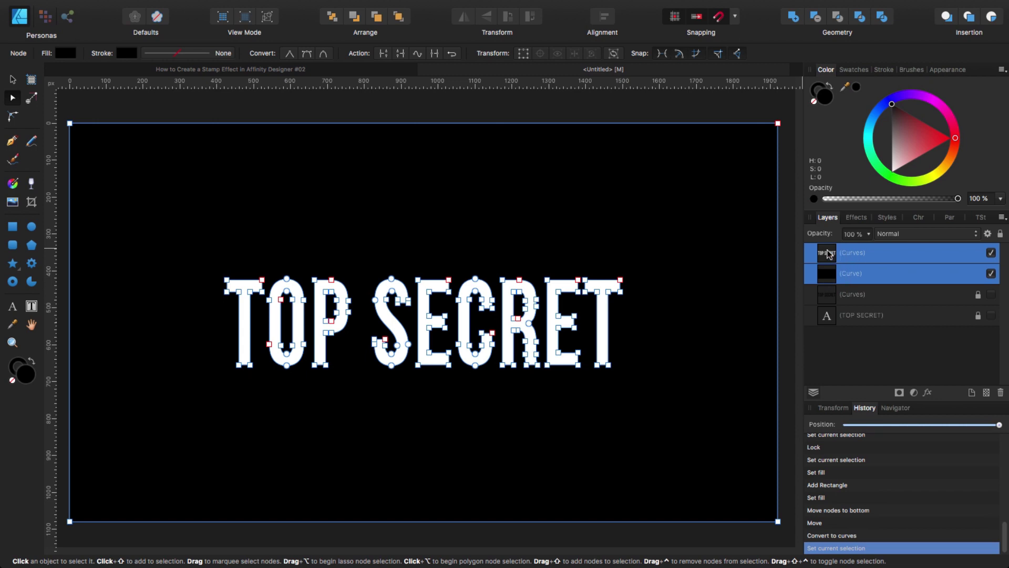
pyautogui.rightClick(853, 259)
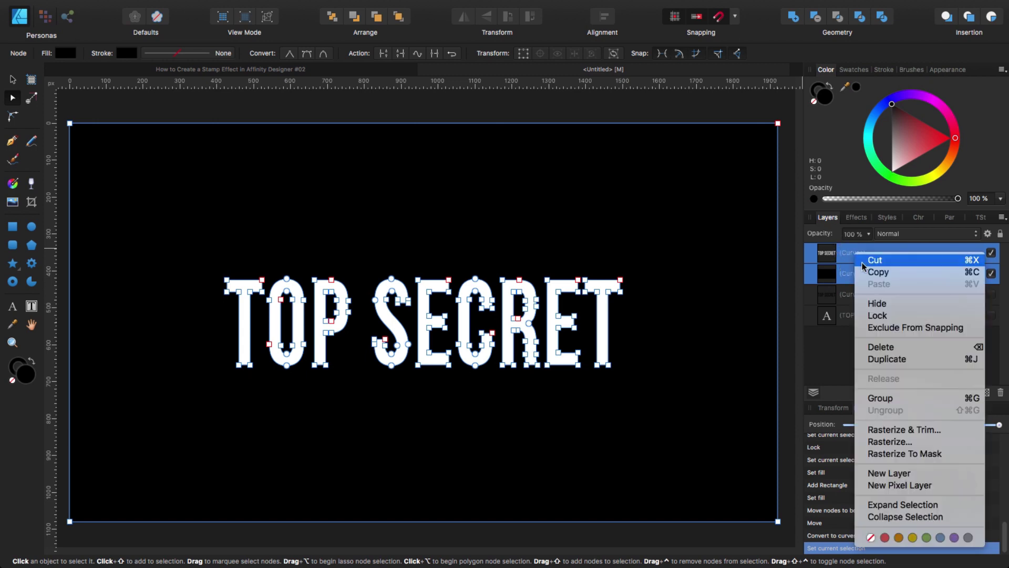
pyautogui.click(883, 402)
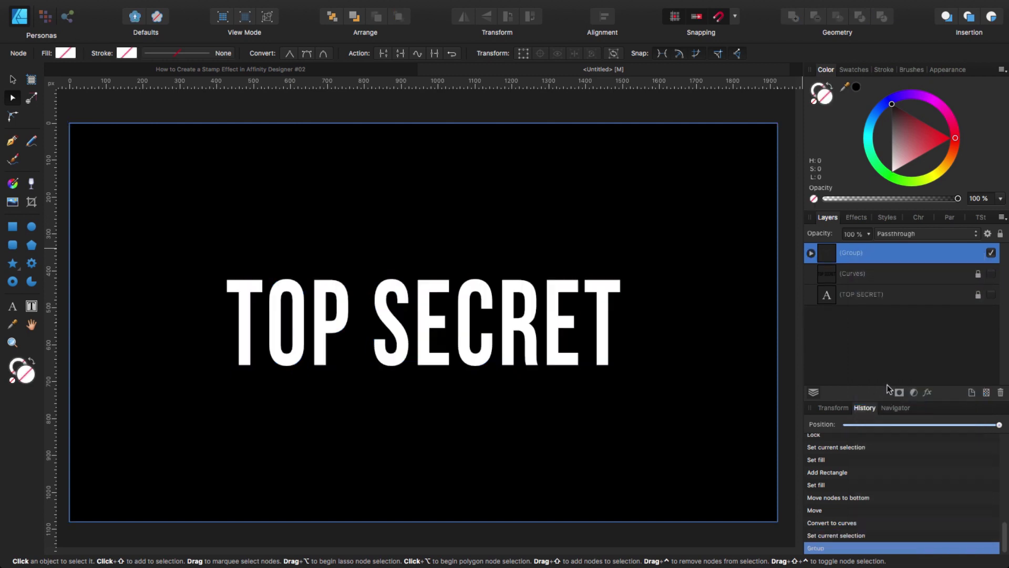
pyautogui.rightClick(858, 255)
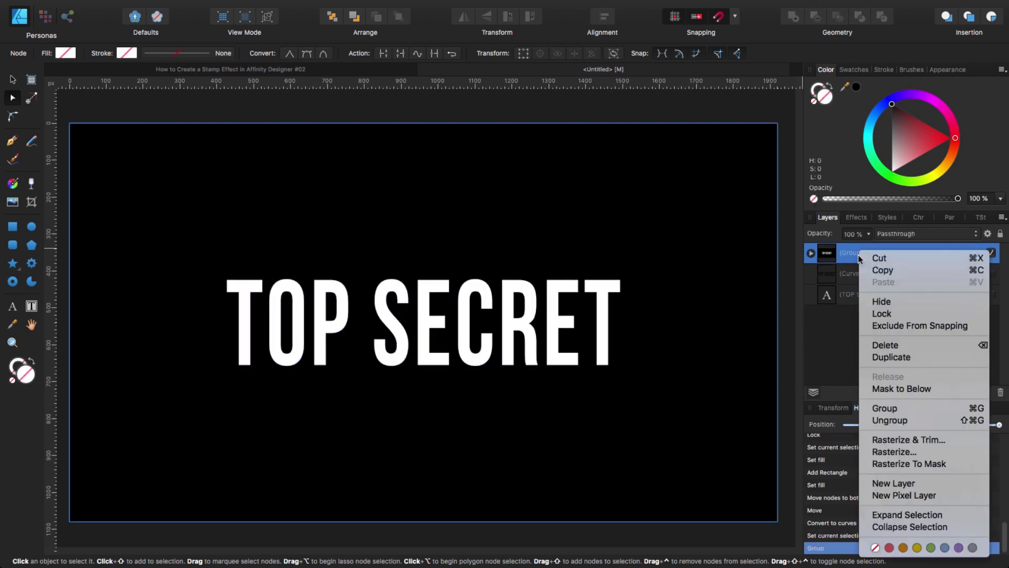
pyautogui.click(887, 451)
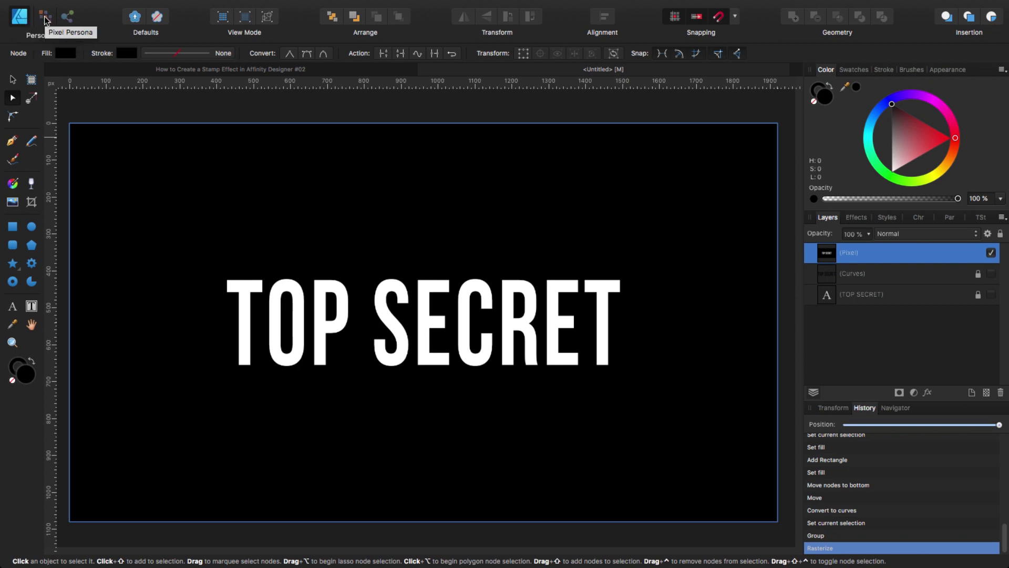
# - Switch to the Pixel Persona to edit the rasterized TOP SECRET layer
pyautogui.click(45, 21)
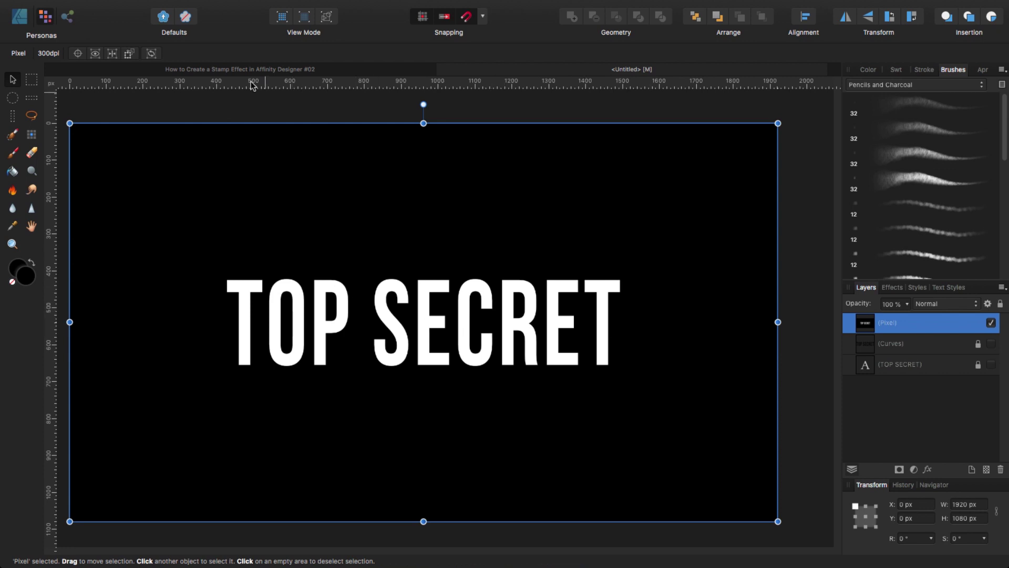
# - Choose the Grunge 4 brush from the Grunge category and undo a test stroke
pyautogui.click(13, 154)
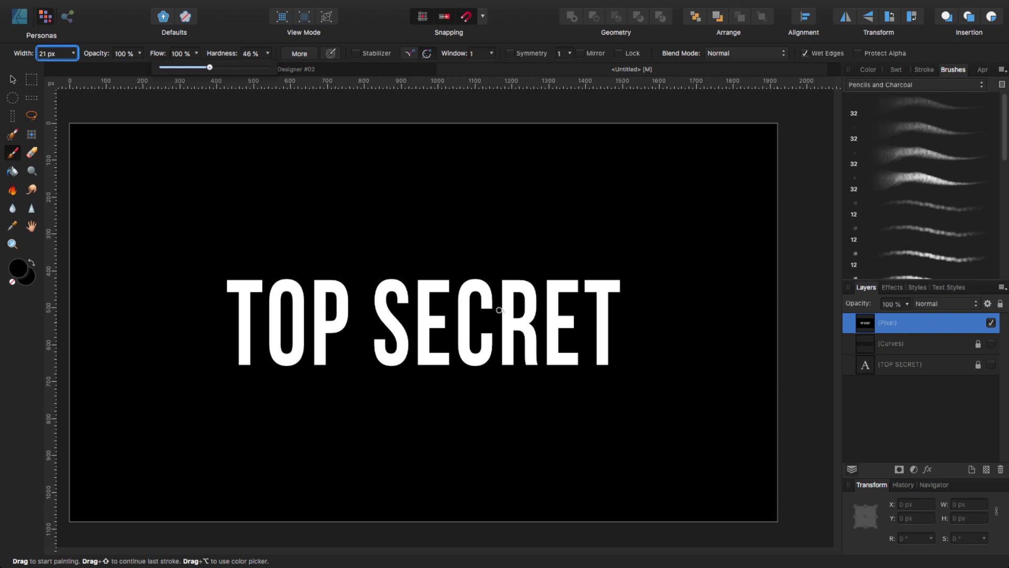
pyautogui.click(885, 85)
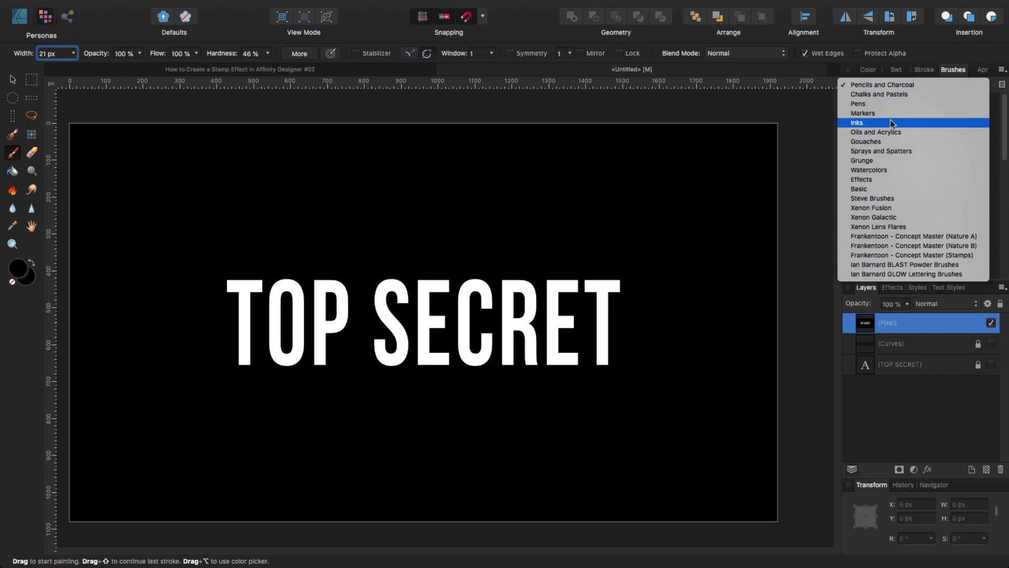
pyautogui.click(876, 161)
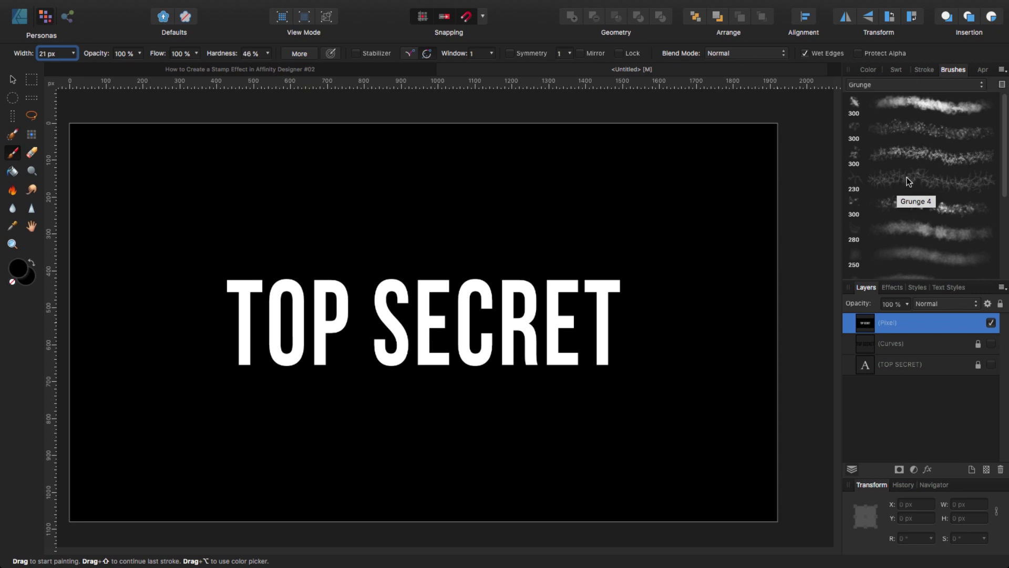
pyautogui.click(908, 178)
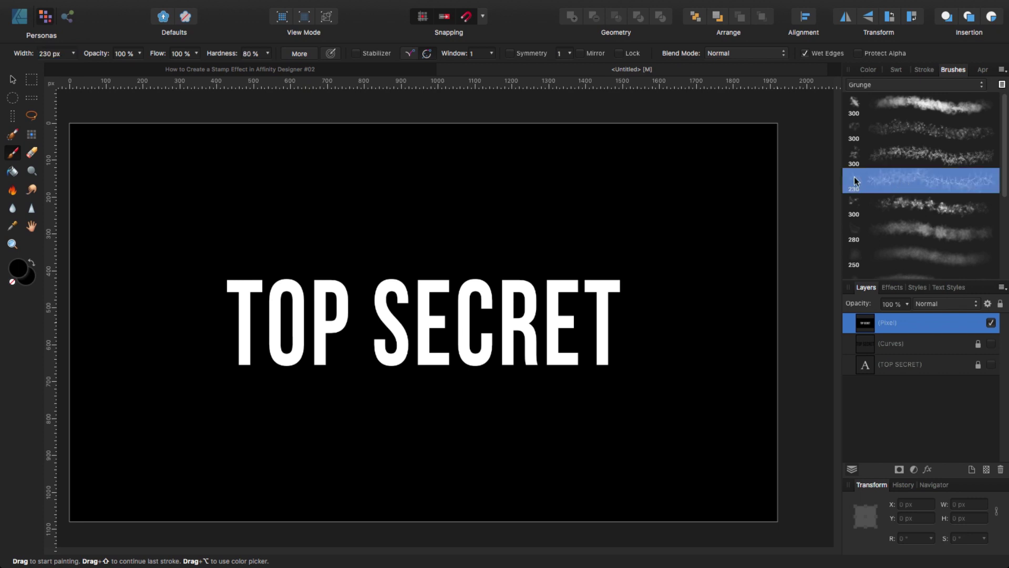
pyautogui.moveTo(631, 267); pyautogui.dragTo(613, 286)
pyautogui.press('super+z')
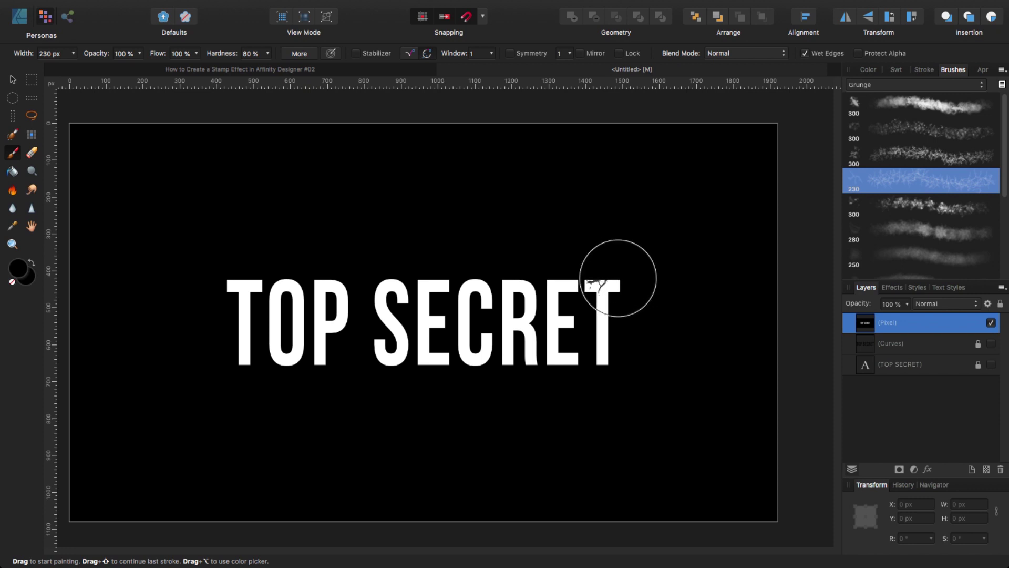
# - Set the brush width to 21 px and hardness to 50%
pyautogui.click(73, 56)
pyautogui.moveTo(74, 69); pyautogui.dragTo(44, 72)
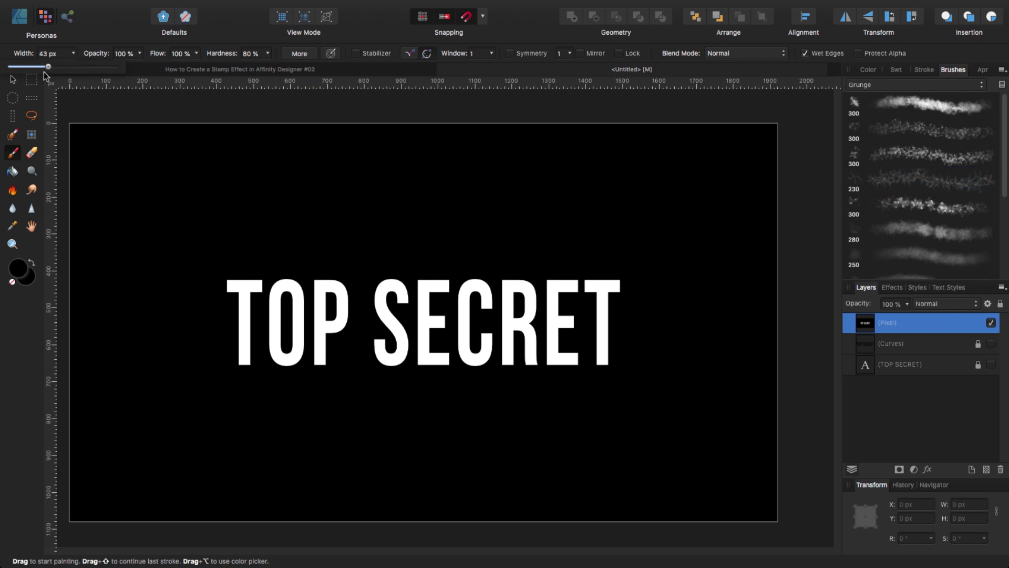
pyautogui.click(41, 57)
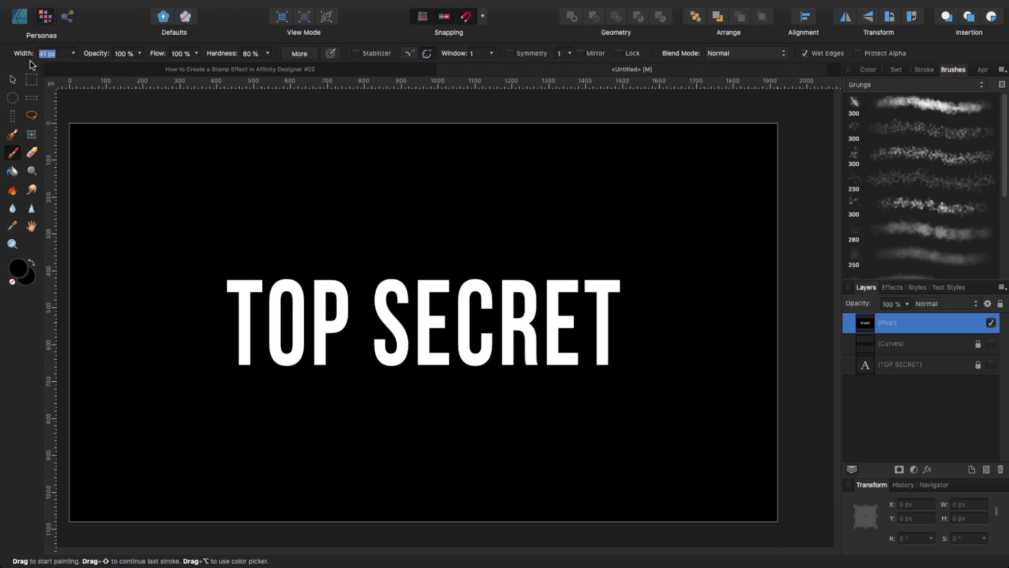
pyautogui.write('21')
pyautogui.press('Return')
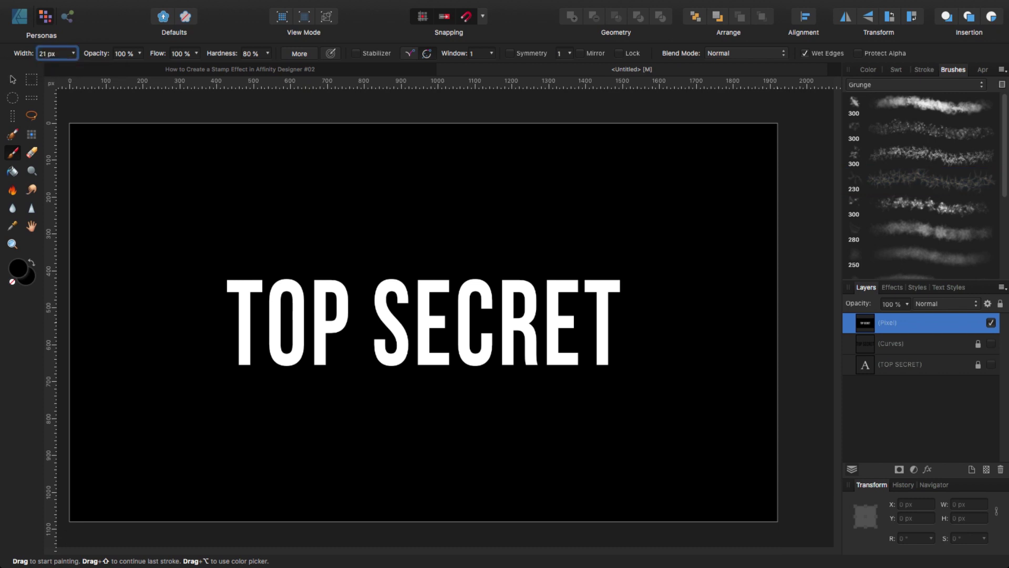
pyautogui.click(268, 54)
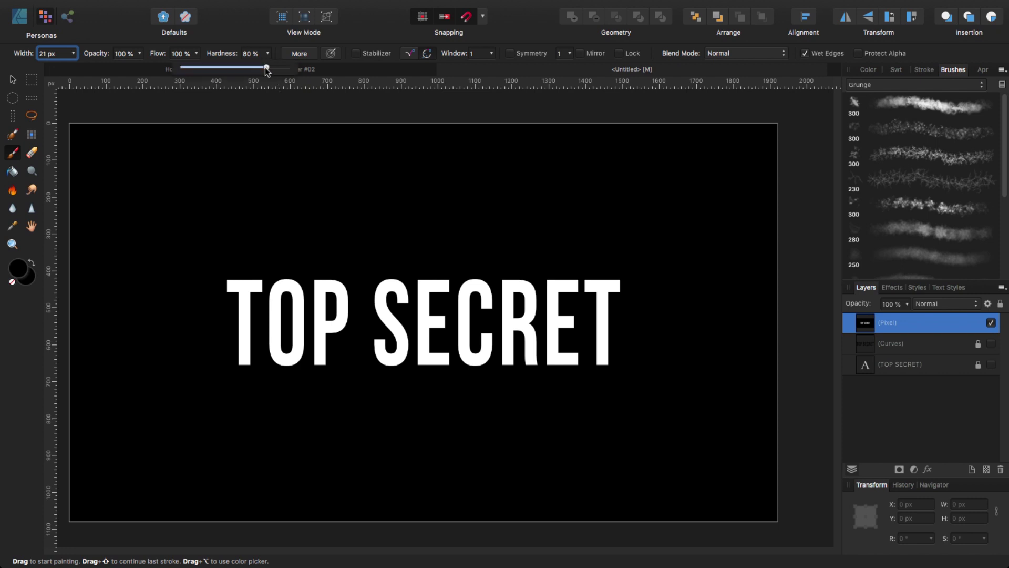
pyautogui.click(251, 54)
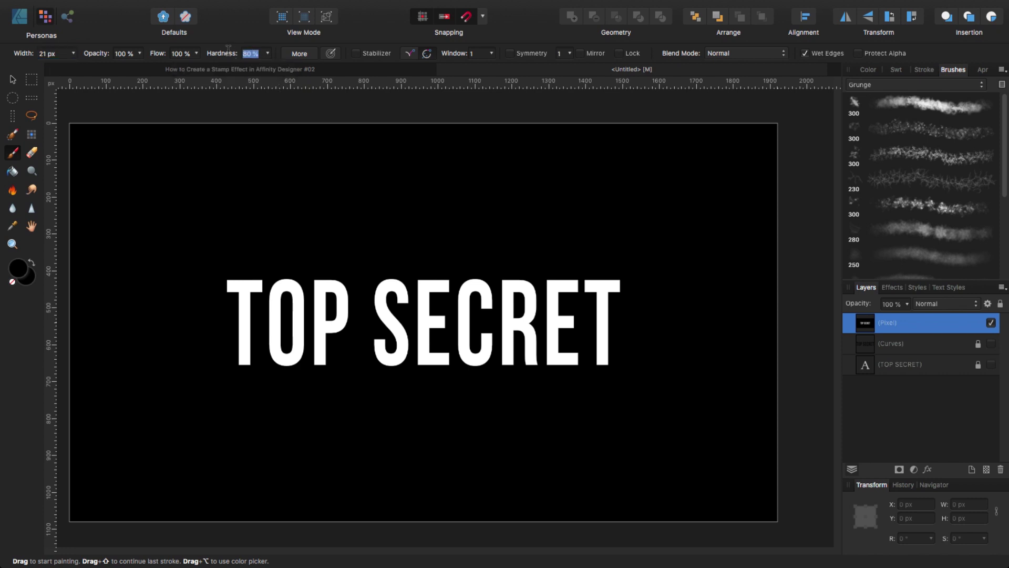
pyautogui.write('50')
pyautogui.press('Return')
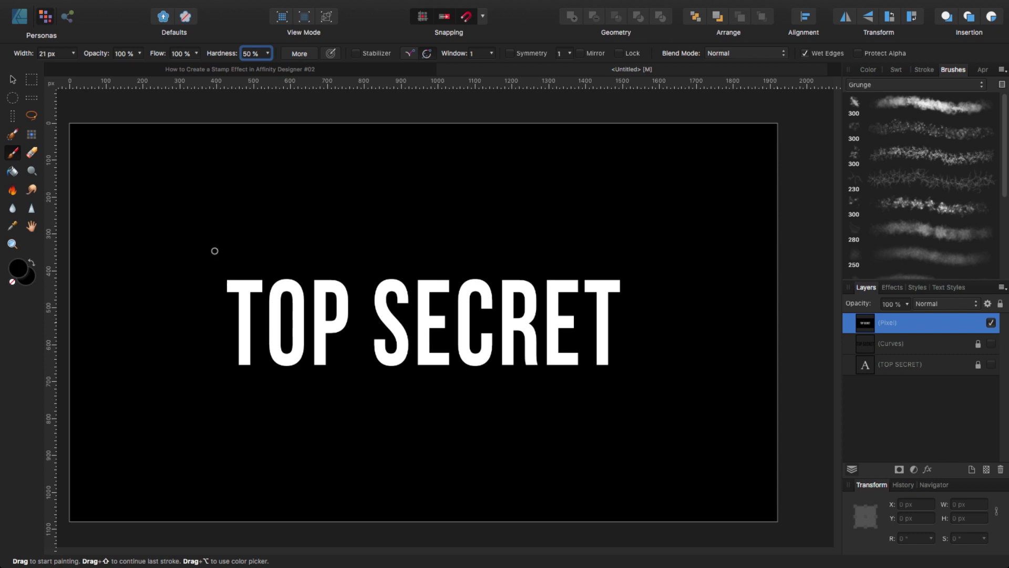
pyautogui.scroll(10, 221, 245)
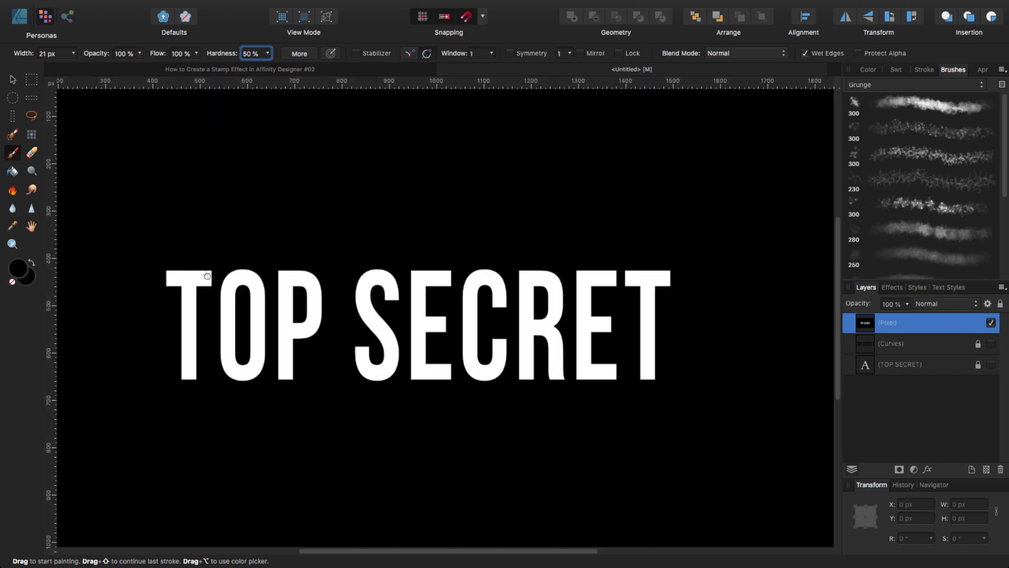
pyautogui.scroll(10, 337, 293)
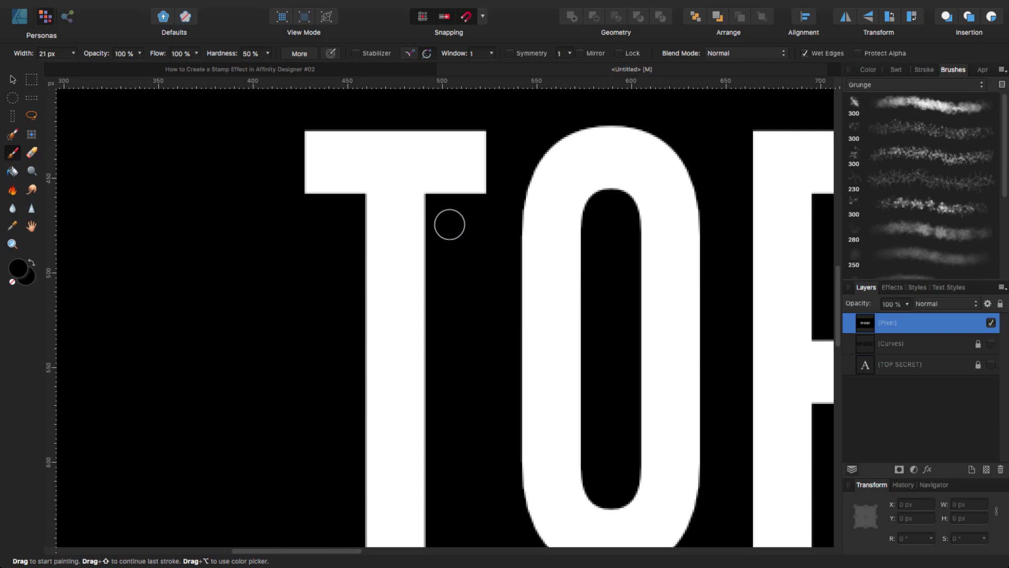
pyautogui.moveTo(451, 214)
pyautogui.mouseDown()
pyautogui.moveTo(428, 197)
pyautogui.moveTo(433, 186)
pyautogui.mouseUp()
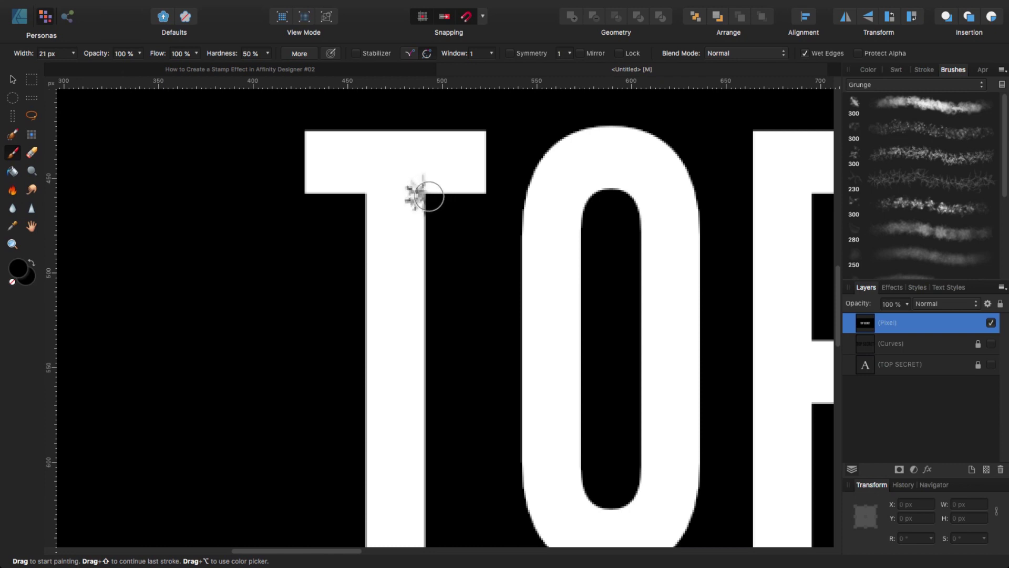
pyautogui.press('super+z')
pyautogui.scroll(2, 368, 237)
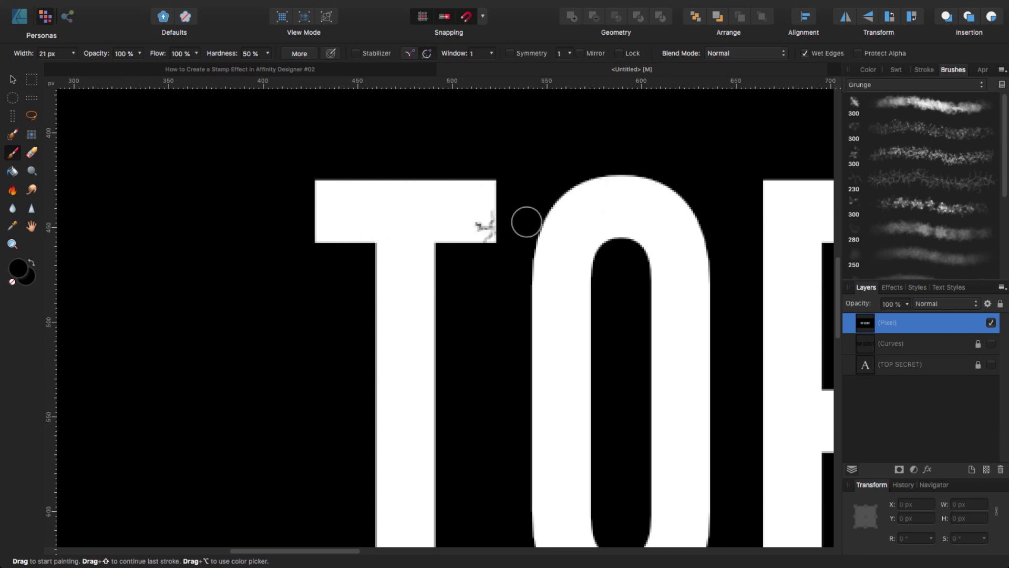
pyautogui.press('super+z')
pyautogui.scroll(5, 369, 211)
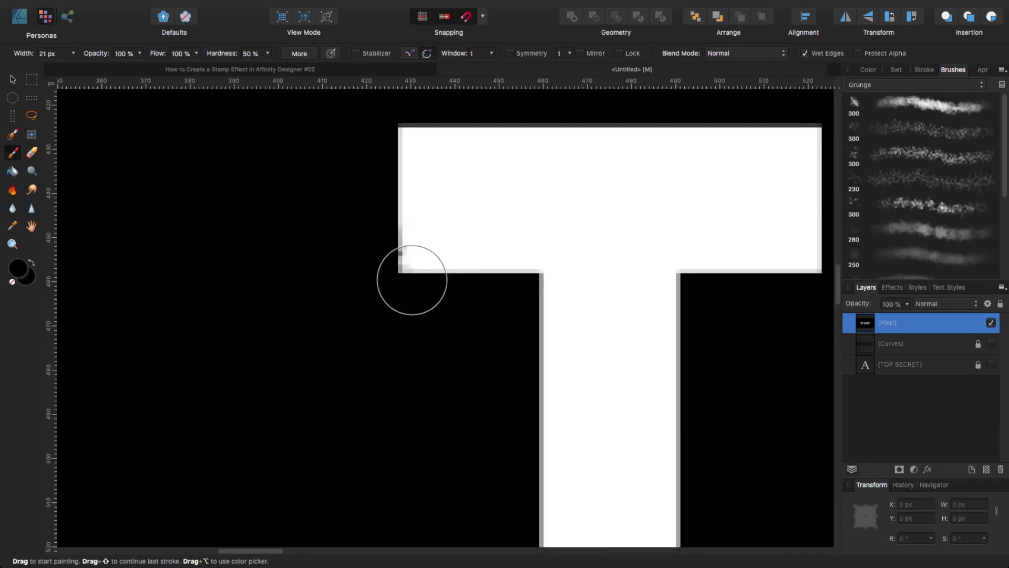
# - Paint Grunge 4 strokes along the T's inside corner where bar meets stem
pyautogui.moveTo(412, 280)
pyautogui.mouseDown()
pyautogui.moveTo(445, 276)
pyautogui.moveTo(467, 299)
pyautogui.moveTo(497, 289)
pyautogui.moveTo(510, 299)
pyautogui.moveTo(500, 323)
pyautogui.moveTo(442, 352)
pyautogui.mouseUp()
pyautogui.scroll(-5, 442, 352)
pyautogui.hscroll(2, 442, 351)
pyautogui.moveTo(412, 248)
pyautogui.mouseDown()
pyautogui.moveTo(479, 237)
pyautogui.moveTo(463, 277)
pyautogui.moveTo(472, 339)
pyautogui.moveTo(426, 363)
pyautogui.mouseUp()
pyautogui.scroll(-5, 426, 363)
pyautogui.hscroll(1, 426, 363)
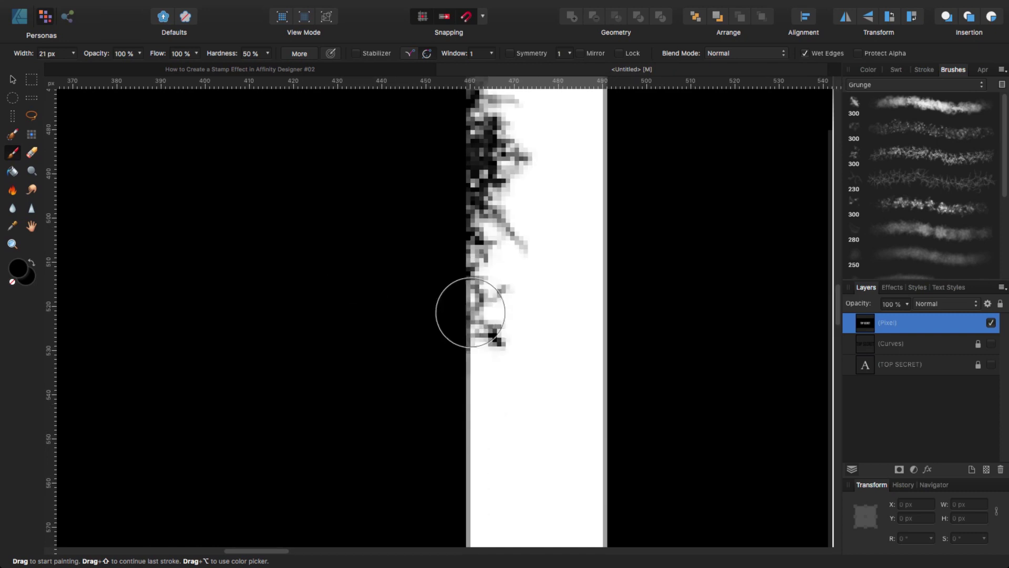
pyautogui.moveTo(471, 313)
pyautogui.mouseDown()
pyautogui.moveTo(449, 363)
pyautogui.moveTo(426, 378)
pyautogui.mouseUp()
pyautogui.scroll(-6, 367, 273)
pyautogui.hscroll(1, 368, 273)
pyautogui.moveTo(368, 273)
pyautogui.mouseDown()
pyautogui.moveTo(413, 259)
pyautogui.moveTo(432, 285)
pyautogui.moveTo(426, 382)
pyautogui.mouseUp()
pyautogui.hscroll(2, 427, 381)
pyautogui.scroll(-8, 259, 349)
pyautogui.hscroll(-1, 259, 349)
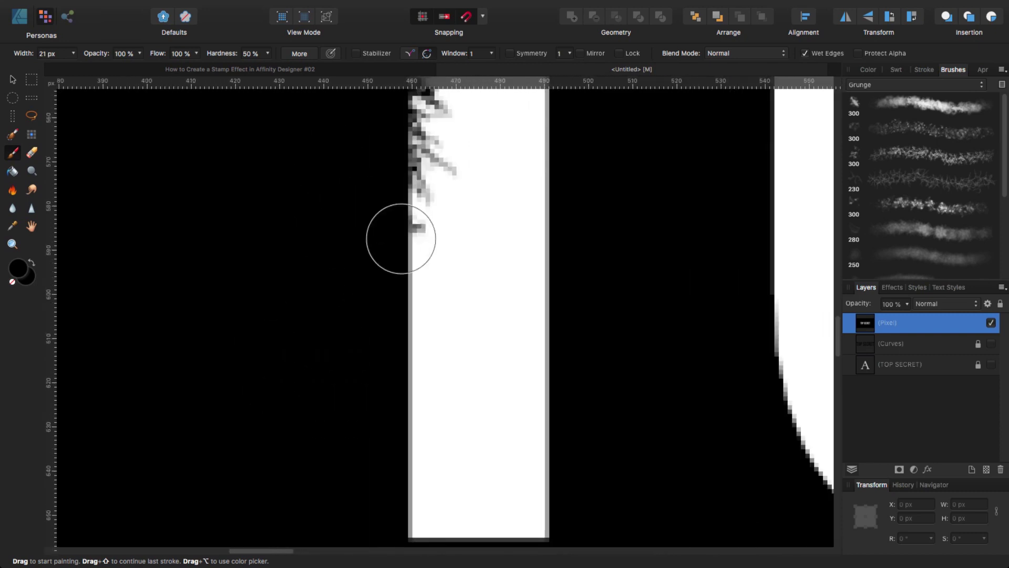
# - Roughen the inner edge of the T's stem, extending the grunge down to its bottom
pyautogui.moveTo(401, 238)
pyautogui.mouseDown()
pyautogui.moveTo(365, 344)
pyautogui.moveTo(379, 340)
pyautogui.moveTo(393, 276)
pyautogui.moveTo(402, 360)
pyautogui.moveTo(372, 387)
pyautogui.mouseUp()
pyautogui.hscroll(4, 286, 242)
pyautogui.scroll(-2, 286, 241)
pyautogui.scroll(-6, 262, 286)
pyautogui.hscroll(-3, 262, 285)
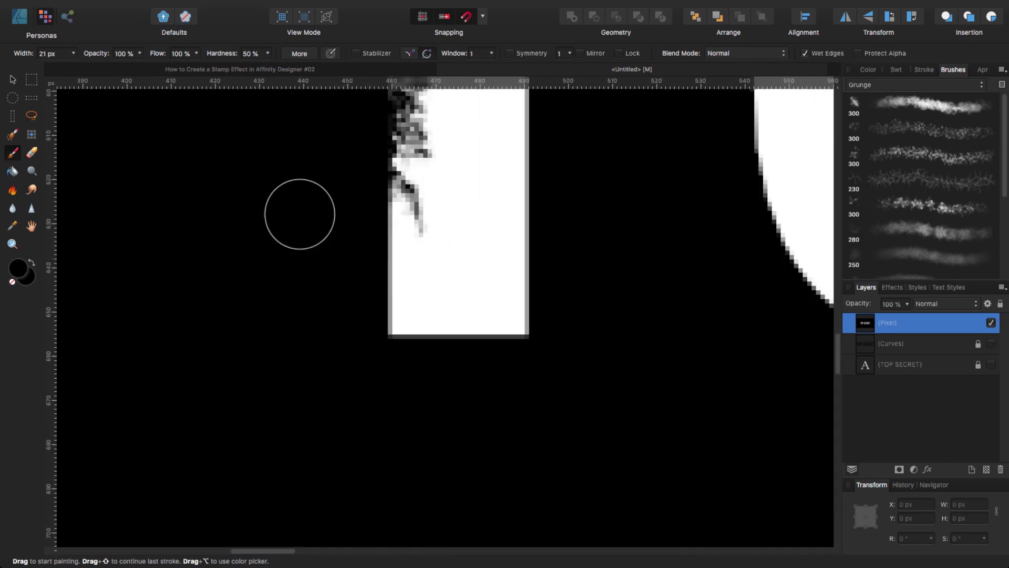
pyautogui.moveTo(365, 228)
pyautogui.mouseDown()
pyautogui.moveTo(360, 265)
pyautogui.moveTo(375, 319)
pyautogui.moveTo(366, 354)
pyautogui.moveTo(376, 334)
pyautogui.moveTo(467, 375)
pyautogui.moveTo(530, 324)
pyautogui.moveTo(550, 340)
pyautogui.moveTo(538, 325)
pyautogui.moveTo(536, 350)
pyautogui.moveTo(562, 332)
pyautogui.mouseUp()
pyautogui.scroll(5, 563, 333)
pyautogui.hscroll(2, 562, 333)
pyautogui.hscroll(1, 573, 334)
# - Paint grunge up the right edge of the T's stem
pyautogui.moveTo(480, 432)
pyautogui.mouseDown()
pyautogui.moveTo(472, 476)
pyautogui.moveTo(475, 362)
pyautogui.moveTo(484, 353)
pyautogui.moveTo(477, 249)
pyautogui.mouseUp()
pyautogui.scroll(5, 529, 216)
pyautogui.hscroll(1, 530, 216)
pyautogui.moveTo(440, 363)
pyautogui.mouseDown()
pyautogui.moveTo(457, 293)
pyautogui.moveTo(447, 287)
pyautogui.moveTo(452, 200)
pyautogui.mouseUp()
pyautogui.scroll(14, 441, 317)
pyautogui.hscroll(2, 441, 317)
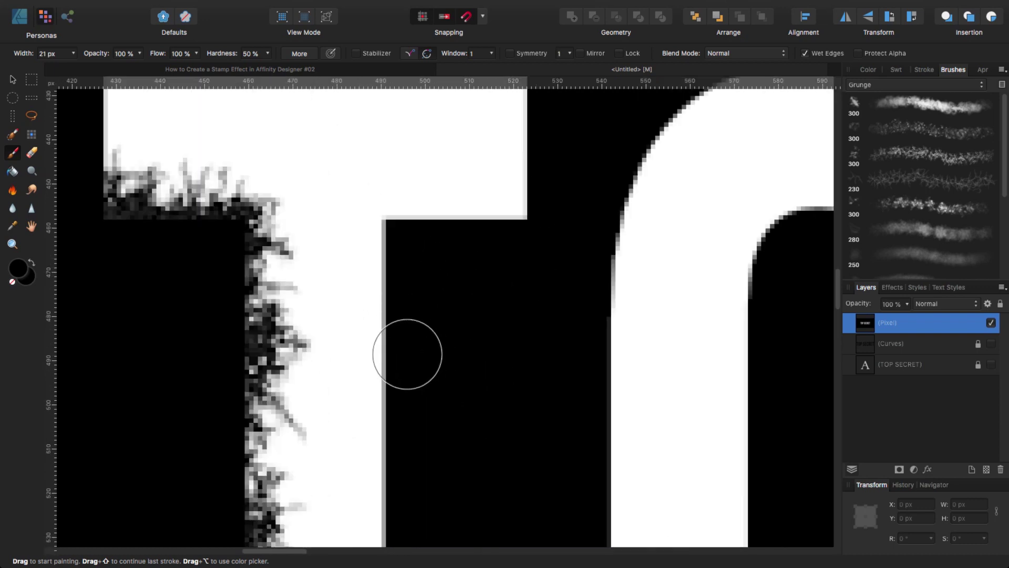
# - Fray the underside of the T's right bar, undoing and repainting a bad stroke
pyautogui.moveTo(399, 230)
pyautogui.mouseDown()
pyautogui.moveTo(486, 215)
pyautogui.moveTo(526, 226)
pyautogui.mouseUp()
pyautogui.press('super+z')
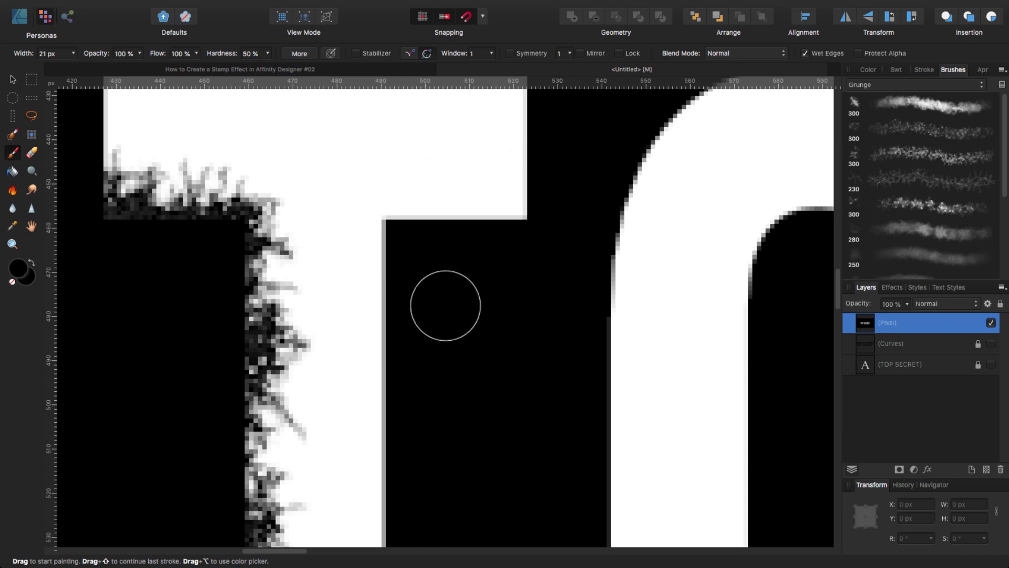
pyautogui.moveTo(443, 244)
pyautogui.mouseDown()
pyautogui.moveTo(387, 219)
pyautogui.moveTo(499, 211)
pyautogui.moveTo(511, 233)
pyautogui.mouseUp()
pyautogui.moveTo(389, 274)
pyautogui.mouseDown()
pyautogui.moveTo(383, 300)
pyautogui.moveTo(397, 338)
pyautogui.moveTo(471, 368)
pyautogui.mouseUp()
pyautogui.scroll(-5, 471, 367)
# - Finish the stem's right edge and roughen the bar's left and top edges
pyautogui.moveTo(464, 246)
pyautogui.mouseDown()
pyautogui.moveTo(449, 276)
pyautogui.moveTo(484, 305)
pyautogui.moveTo(462, 337)
pyautogui.moveTo(484, 383)
pyautogui.mouseUp()
pyautogui.moveTo(467, 438); pyautogui.dragTo(456, 443)
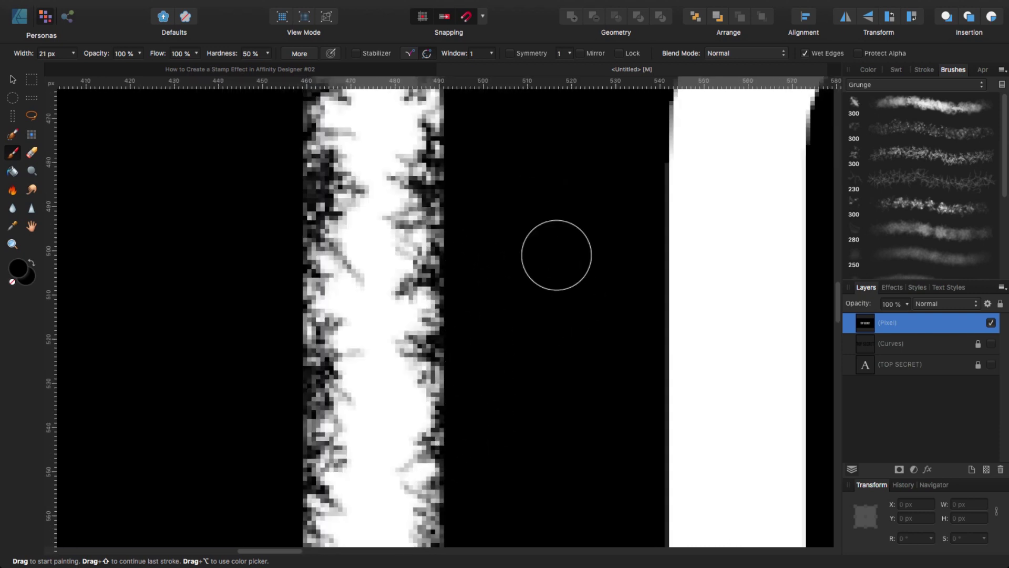
pyautogui.scroll(10, 551, 235)
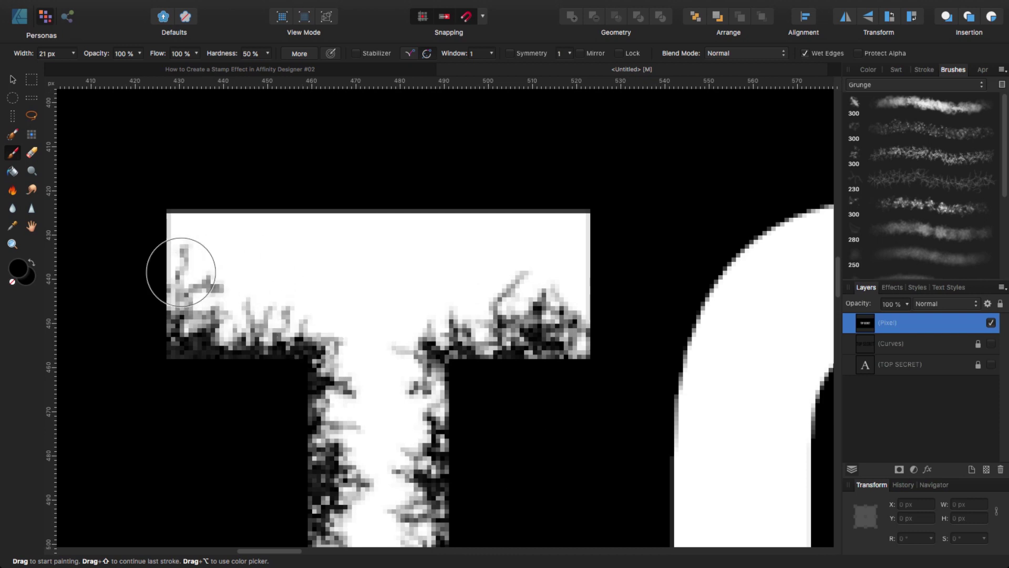
pyautogui.moveTo(181, 272)
pyautogui.mouseDown()
pyautogui.moveTo(165, 250)
pyautogui.moveTo(170, 217)
pyautogui.moveTo(219, 186)
pyautogui.moveTo(597, 205)
pyautogui.moveTo(611, 331)
pyautogui.moveTo(595, 355)
pyautogui.mouseUp()
pyautogui.scroll(-8, 592, 273)
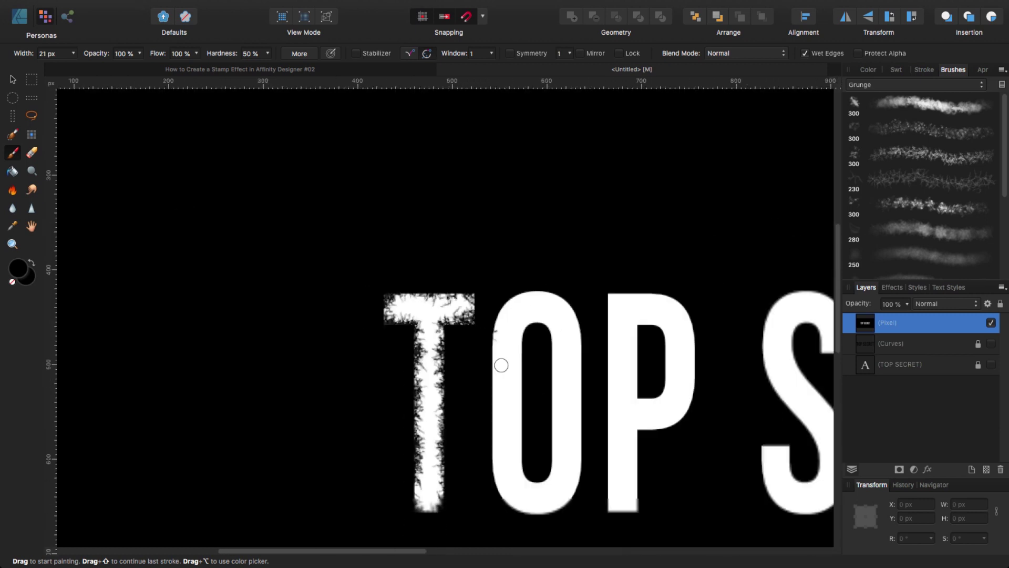
# - Paint grunge brush strokes down the stem of the first T
pyautogui.scroll(-4, 455, 399)
pyautogui.hscroll(-2, 474, 341)
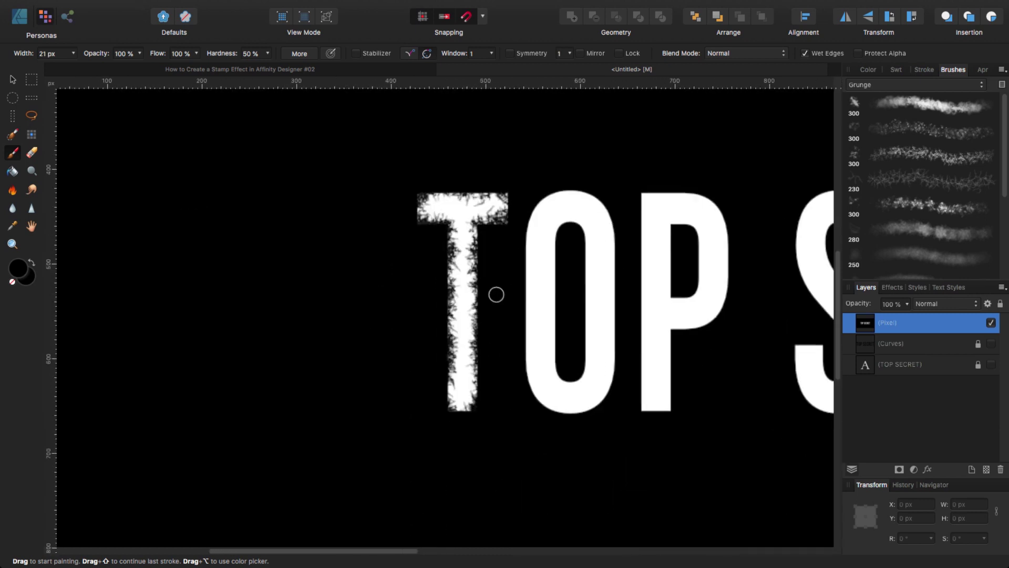
pyautogui.scroll(5, 473, 313)
pyautogui.moveTo(496, 282)
pyautogui.mouseDown()
pyautogui.moveTo(523, 361)
pyautogui.moveTo(513, 402)
pyautogui.moveTo(536, 384)
pyautogui.mouseUp()
pyautogui.hscroll(3, 518, 356)
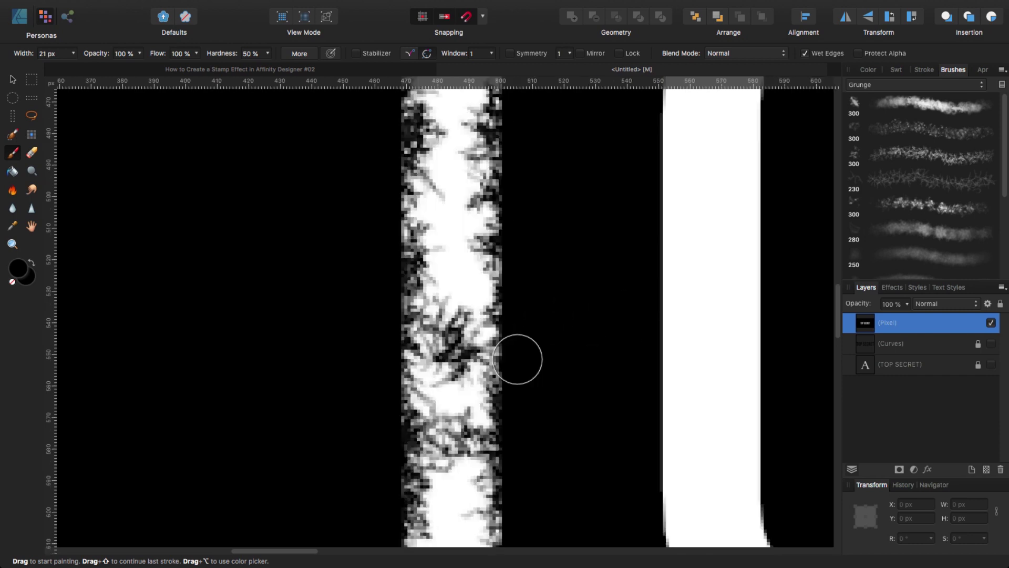
pyautogui.scroll(5, 493, 326)
pyautogui.scroll(3, 494, 326)
pyautogui.hscroll(2, 452, 341)
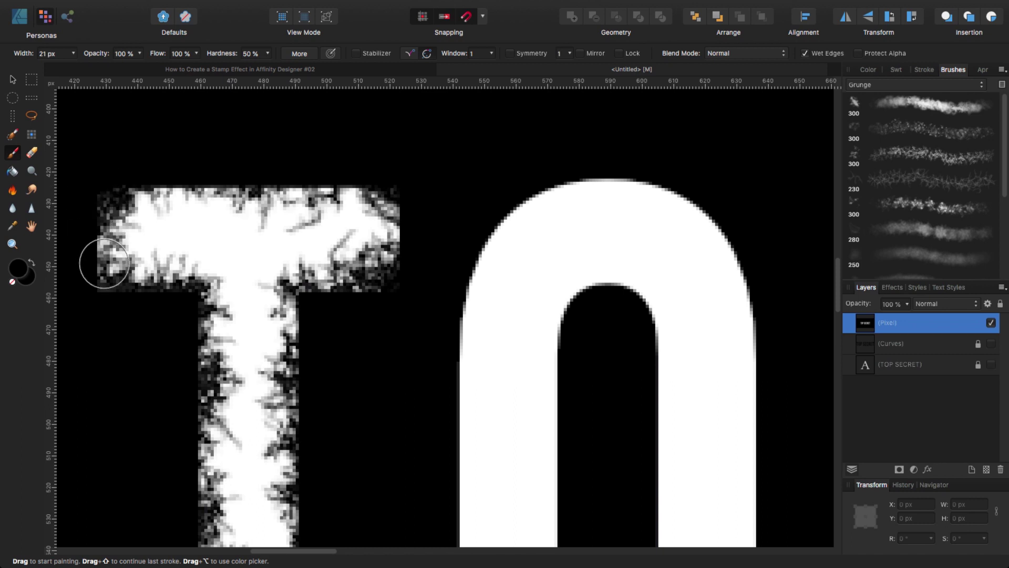
pyautogui.scroll(-3, 453, 218)
pyautogui.hscroll(2, 453, 218)
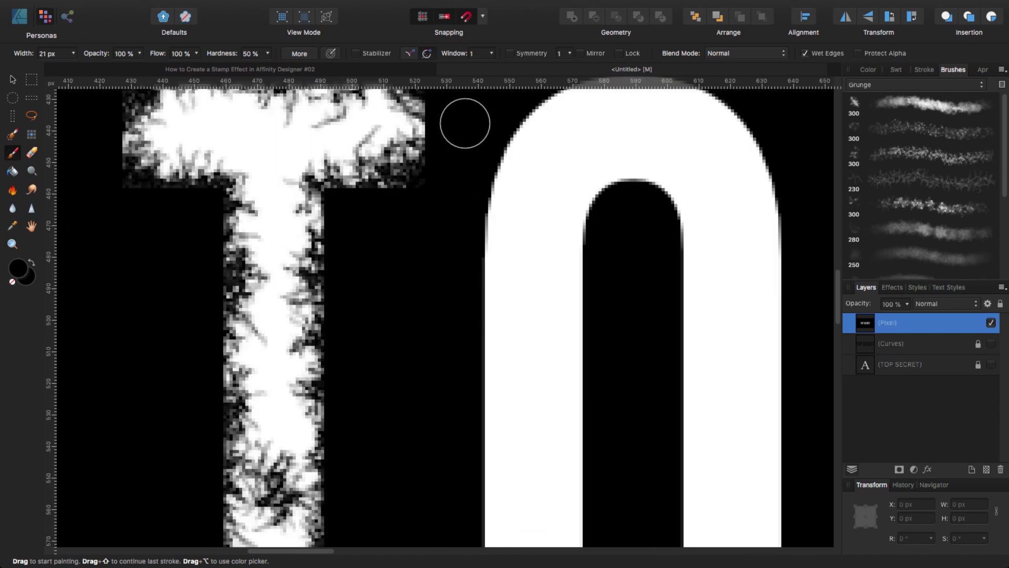
# - Roughen the O's arch and sides with grunge, undoing two misplaced dabs
pyautogui.click(422, 280)
pyautogui.press('super+z')
pyautogui.scroll(2, 358, 266)
pyautogui.hscroll(6, 358, 266)
pyautogui.hscroll(3, 325, 300)
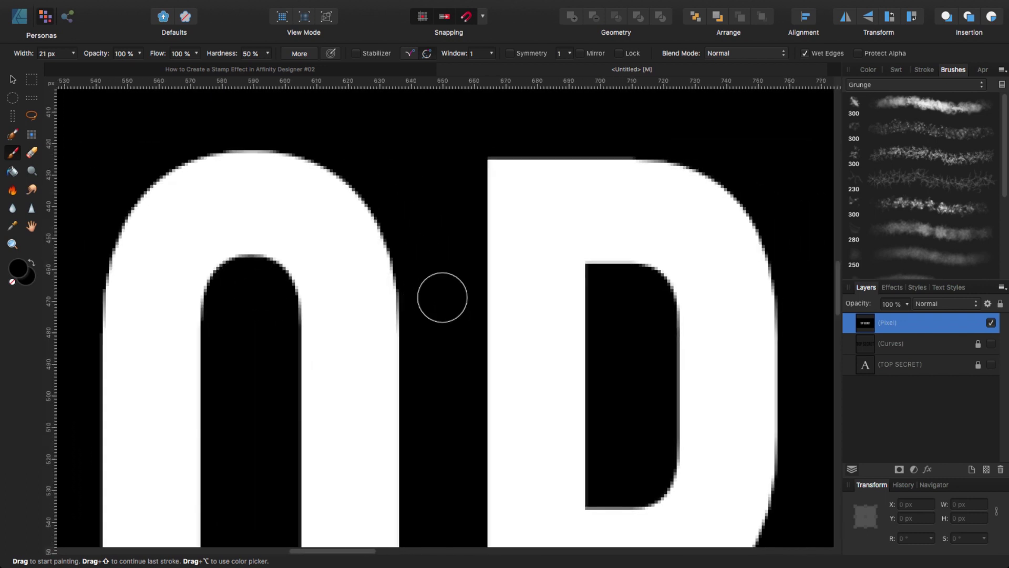
pyautogui.click(452, 291)
pyautogui.hscroll(-4, 480, 289)
pyautogui.scroll(-2, 750, 191)
pyautogui.click(453, 275)
pyautogui.scroll(2, 473, 284)
pyautogui.hscroll(-1, 473, 284)
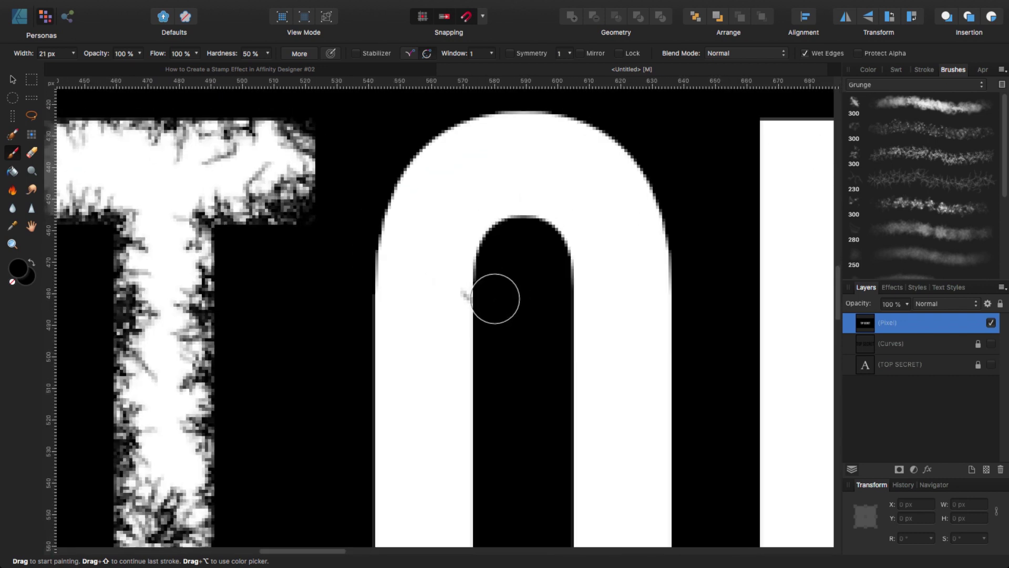
pyautogui.press('super+z')
pyautogui.click(393, 187)
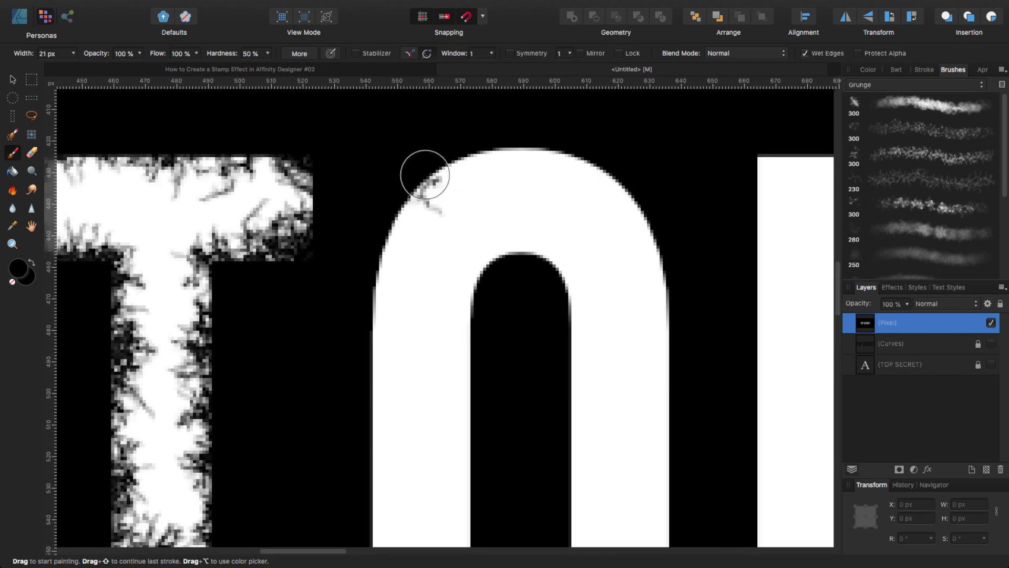
pyautogui.moveTo(427, 172)
pyautogui.mouseDown()
pyautogui.moveTo(436, 153)
pyautogui.moveTo(680, 286)
pyautogui.moveTo(534, 277)
pyautogui.moveTo(491, 421)
pyautogui.mouseUp()
# - Continue painting grunge strokes along the edges of the O and P
pyautogui.scroll(-5, 502, 281)
pyautogui.hscroll(-1, 502, 281)
pyautogui.scroll(-5, 519, 214)
pyautogui.moveTo(518, 214)
pyautogui.mouseDown()
pyautogui.moveTo(592, 174)
pyautogui.moveTo(631, 126)
pyautogui.mouseUp()
pyautogui.scroll(5, 538, 295)
pyautogui.hscroll(1, 539, 295)
pyautogui.moveTo(573, 247)
pyautogui.mouseDown()
pyautogui.moveTo(658, 284)
pyautogui.moveTo(679, 420)
pyautogui.mouseUp()
pyautogui.scroll(-5, 687, 198)
pyautogui.moveTo(657, 326)
pyautogui.mouseDown()
pyautogui.moveTo(669, 457)
pyautogui.moveTo(561, 386)
pyautogui.moveTo(415, 226)
pyautogui.mouseUp()
pyautogui.scroll(-3, 670, 457)
pyautogui.scroll(3, 357, 259)
# - Roughen the next letter's top edge and sides with grunge strokes
pyautogui.moveTo(421, 378)
pyautogui.mouseDown()
pyautogui.moveTo(366, 219)
pyautogui.moveTo(421, 473)
pyautogui.mouseUp()
pyautogui.scroll(3, 367, 218)
pyautogui.hscroll(2, 399, 292)
pyautogui.moveTo(476, 247); pyautogui.dragTo(650, 234)
pyautogui.scroll(-3, 408, 309)
pyautogui.scroll(-5, 408, 308)
pyautogui.moveTo(410, 158); pyautogui.dragTo(397, 367)
pyautogui.scroll(-5, 397, 367)
pyautogui.moveTo(384, 137)
pyautogui.mouseDown()
pyautogui.moveTo(374, 340)
pyautogui.moveTo(494, 368)
pyautogui.mouseUp()
# - Add more short grunge strokes along the remaining edges of the TOP letters
pyautogui.hscroll(2, 374, 341)
pyautogui.scroll(-3, 355, 347)
pyautogui.scroll(3, 494, 259)
pyautogui.moveTo(494, 259)
pyautogui.mouseDown()
pyautogui.moveTo(505, 360)
pyautogui.moveTo(468, 473)
pyautogui.mouseUp()
pyautogui.scroll(3, 591, 376)
pyautogui.hscroll(2, 591, 376)
pyautogui.hscroll(2, 590, 375)
pyautogui.moveTo(573, 400)
pyautogui.mouseDown()
pyautogui.moveTo(570, 251)
pyautogui.moveTo(554, 172)
pyautogui.moveTo(578, 368)
pyautogui.mouseUp()
pyautogui.scroll(3, 571, 252)
pyautogui.moveTo(326, 221)
pyautogui.mouseDown()
pyautogui.moveTo(375, 252)
pyautogui.moveTo(419, 462)
pyautogui.moveTo(337, 255)
pyautogui.mouseUp()
pyautogui.scroll(3, 631, 331)
pyautogui.hscroll(4, 654, 191)
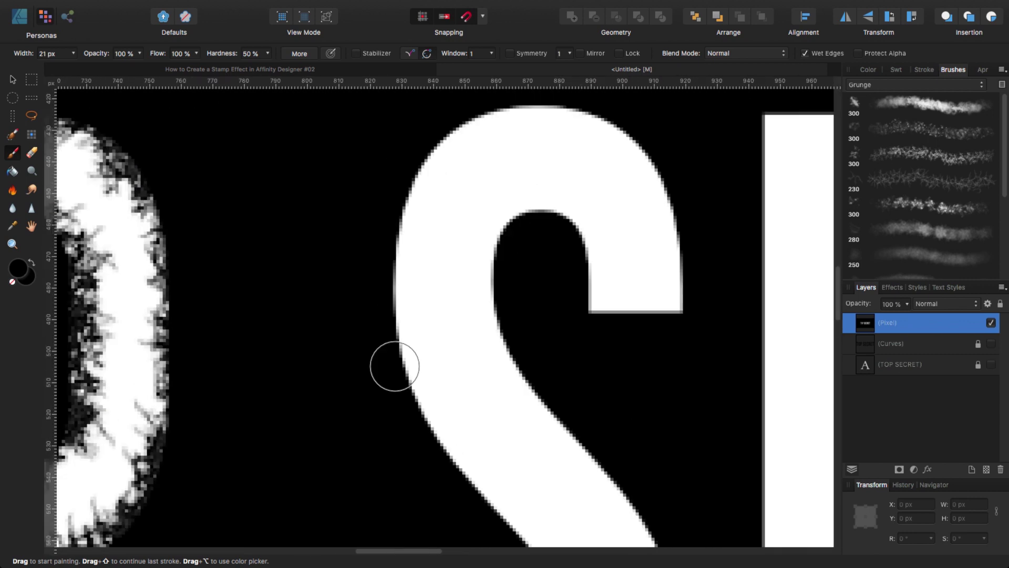
# - Paint grunge along the S's inner curve and left edge
pyautogui.moveTo(491, 225)
pyautogui.mouseDown()
pyautogui.moveTo(590, 306)
pyautogui.moveTo(698, 288)
pyautogui.moveTo(705, 262)
pyautogui.moveTo(478, 114)
pyautogui.moveTo(608, 126)
pyautogui.moveTo(370, 280)
pyautogui.moveTo(301, 352)
pyautogui.mouseUp()
pyautogui.scroll(-3, 302, 352)
pyautogui.hscroll(1, 302, 351)
pyautogui.moveTo(368, 199)
pyautogui.mouseDown()
pyautogui.moveTo(406, 268)
pyautogui.moveTo(517, 415)
pyautogui.mouseUp()
pyautogui.scroll(-3, 378, 245)
pyautogui.moveTo(379, 246)
pyautogui.mouseDown()
pyautogui.moveTo(559, 361)
pyautogui.moveTo(478, 525)
pyautogui.moveTo(625, 220)
pyautogui.mouseUp()
pyautogui.scroll(2, 608, 305)
pyautogui.scroll(3, 609, 305)
pyautogui.moveTo(400, 205)
pyautogui.mouseDown()
pyautogui.moveTo(514, 331)
pyautogui.moveTo(378, 116)
pyautogui.mouseUp()
pyautogui.hscroll(3, 378, 116)
# - Roughen the E's top, inner, bottom and left edges with grunge
pyautogui.moveTo(457, 163)
pyautogui.mouseDown()
pyautogui.moveTo(752, 214)
pyautogui.moveTo(570, 393)
pyautogui.moveTo(568, 457)
pyautogui.mouseUp()
pyautogui.scroll(-3, 750, 168)
pyautogui.moveTo(751, 168); pyautogui.dragTo(585, 349)
pyautogui.scroll(-3, 638, 192)
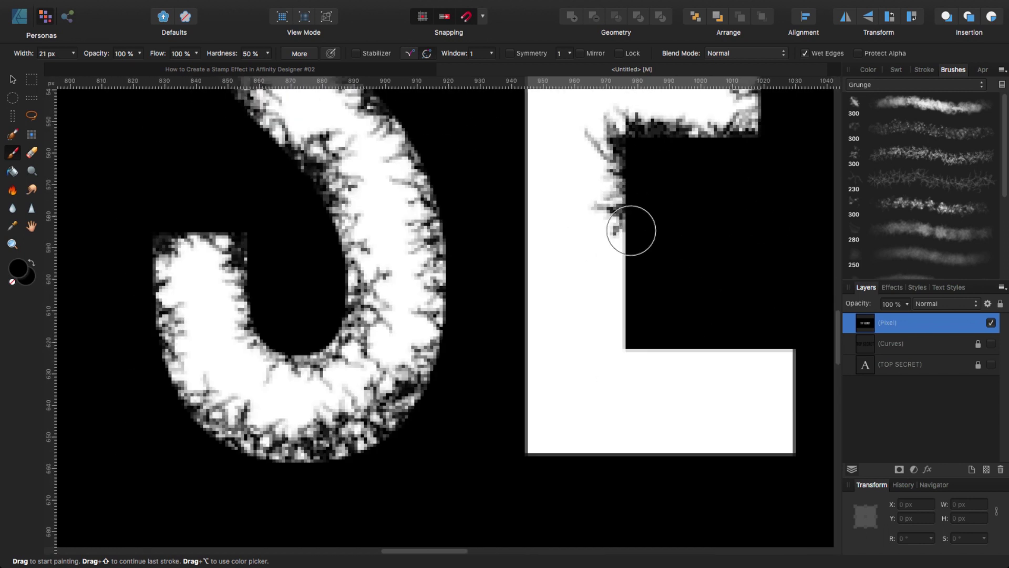
pyautogui.moveTo(637, 191)
pyautogui.mouseDown()
pyautogui.moveTo(759, 355)
pyautogui.moveTo(772, 471)
pyautogui.moveTo(518, 428)
pyautogui.mouseUp()
pyautogui.scroll(3, 518, 428)
pyautogui.scroll(2, 410, 253)
pyautogui.moveTo(439, 444)
pyautogui.mouseDown()
pyautogui.moveTo(412, 255)
pyautogui.moveTo(399, 471)
pyautogui.moveTo(387, 378)
pyautogui.mouseUp()
pyautogui.scroll(-2, 387, 378)
pyautogui.hscroll(5, 523, 331)
pyautogui.scroll(2, 523, 331)
pyautogui.moveTo(526, 178)
pyautogui.mouseDown()
pyautogui.moveTo(705, 173)
pyautogui.moveTo(748, 419)
pyautogui.moveTo(584, 289)
pyautogui.moveTo(530, 158)
pyautogui.moveTo(428, 207)
pyautogui.moveTo(604, 218)
pyautogui.moveTo(573, 215)
pyautogui.moveTo(667, 234)
pyautogui.moveTo(768, 458)
pyautogui.moveTo(550, 523)
pyautogui.moveTo(558, 472)
pyautogui.mouseUp()
pyautogui.scroll(-3, 428, 207)
pyautogui.scroll(-3, 573, 215)
pyautogui.scroll(-3, 559, 472)
# - Undo the last strokes, then grunge the C's edges and counter
pyautogui.press('super+z')
pyautogui.moveTo(527, 365)
pyautogui.mouseDown()
pyautogui.moveTo(530, 343)
pyautogui.moveTo(670, 267)
pyautogui.moveTo(777, 112)
pyautogui.moveTo(784, 221)
pyautogui.mouseUp()
pyautogui.scroll(3, 687, 299)
pyautogui.moveTo(687, 299)
pyautogui.mouseDown()
pyautogui.moveTo(521, 353)
pyautogui.moveTo(414, 279)
pyautogui.moveTo(634, 403)
pyautogui.moveTo(688, 326)
pyautogui.mouseUp()
pyautogui.scroll(5, 688, 326)
pyautogui.hscroll(4, 688, 326)
pyautogui.moveTo(480, 383)
pyautogui.mouseDown()
pyautogui.moveTo(728, 281)
pyautogui.moveTo(546, 360)
pyautogui.moveTo(638, 433)
pyautogui.mouseUp()
pyautogui.scroll(-2, 638, 433)
pyautogui.moveTo(546, 241)
pyautogui.mouseDown()
pyautogui.moveTo(637, 381)
pyautogui.moveTo(447, 361)
pyautogui.mouseUp()
pyautogui.scroll(-3, 446, 360)
pyautogui.moveTo(485, 210); pyautogui.dragTo(446, 442)
pyautogui.scroll(-3, 446, 442)
pyautogui.moveTo(485, 179)
pyautogui.mouseDown()
pyautogui.moveTo(478, 379)
pyautogui.moveTo(580, 226)
pyautogui.mouseUp()
# - Paint grunge strokes along the R's stems
pyautogui.moveTo(660, 293); pyautogui.dragTo(657, 321)
pyautogui.scroll(3, 657, 320)
pyautogui.moveTo(603, 305)
pyautogui.mouseDown()
pyautogui.moveTo(681, 349)
pyautogui.moveTo(684, 411)
pyautogui.mouseUp()
pyautogui.hscroll(4, 684, 410)
pyautogui.moveTo(518, 315); pyautogui.dragTo(547, 368)
pyautogui.scroll(2, 552, 359)
pyautogui.scroll(3, 552, 359)
pyautogui.scroll(2, 443, 173)
# - Roughen the second E's stem, top arm and inner corner with grunge
pyautogui.moveTo(473, 334)
pyautogui.mouseDown()
pyautogui.moveTo(463, 158)
pyautogui.moveTo(702, 286)
pyautogui.moveTo(567, 425)
pyautogui.moveTo(699, 471)
pyautogui.mouseUp()
pyautogui.moveTo(458, 302)
pyautogui.mouseDown()
pyautogui.moveTo(457, 241)
pyautogui.moveTo(437, 431)
pyautogui.mouseUp()
pyautogui.scroll(-3, 447, 239)
pyautogui.scroll(-3, 389, 199)
pyautogui.moveTo(390, 198); pyautogui.dragTo(684, 408)
pyautogui.moveTo(679, 310); pyautogui.dragTo(510, 221)
pyautogui.scroll(3, 586, 199)
pyautogui.moveTo(474, 362)
pyautogui.mouseDown()
pyautogui.moveTo(530, 218)
pyautogui.moveTo(671, 222)
pyautogui.mouseUp()
pyautogui.hscroll(4, 671, 221)
pyautogui.hscroll(2, 424, 308)
# - Grunge the final T's left edge and remaining sides
pyautogui.moveTo(488, 297)
pyautogui.mouseDown()
pyautogui.moveTo(365, 190)
pyautogui.moveTo(687, 203)
pyautogui.moveTo(566, 358)
pyautogui.mouseUp()
pyautogui.scroll(-2, 692, 354)
pyautogui.moveTo(629, 147)
pyautogui.mouseDown()
pyautogui.moveTo(624, 417)
pyautogui.moveTo(666, 423)
pyautogui.mouseUp()
pyautogui.scroll(-3, 624, 417)
pyautogui.scroll(-3, 667, 423)
pyautogui.moveTo(631, 211)
pyautogui.mouseDown()
pyautogui.moveTo(557, 383)
pyautogui.moveTo(529, 221)
pyautogui.mouseUp()
pyautogui.scroll(5, 448, 185)
pyautogui.hscroll(2, 448, 184)
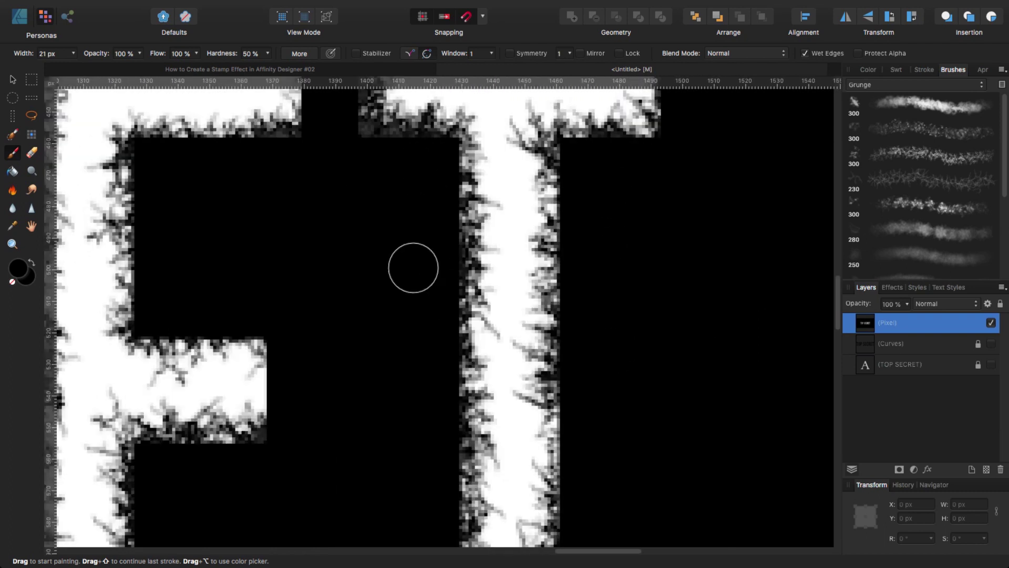
pyautogui.scroll(-5, 605, 277)
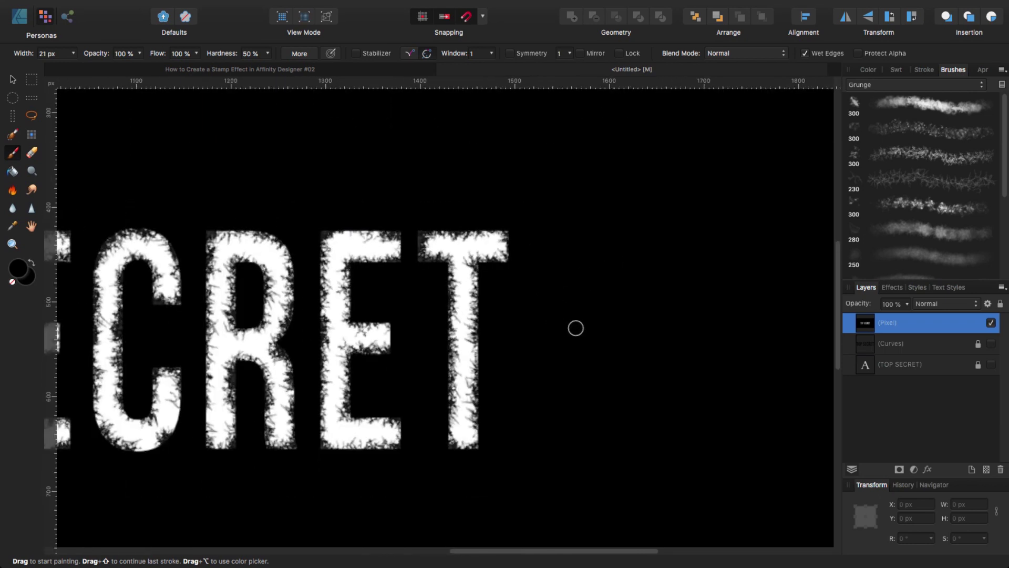
pyautogui.hscroll(-4, 540, 304)
pyautogui.scroll(-2, 540, 304)
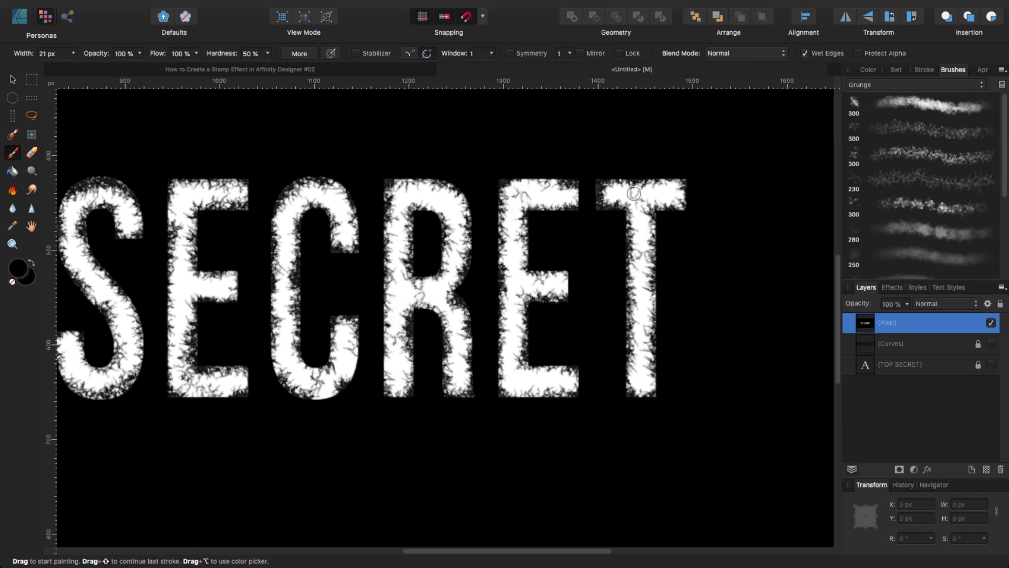
# - Zoom to fit the document, then zoom in one step to frame all nine letters
pyautogui.scroll(-5, 532, 403)
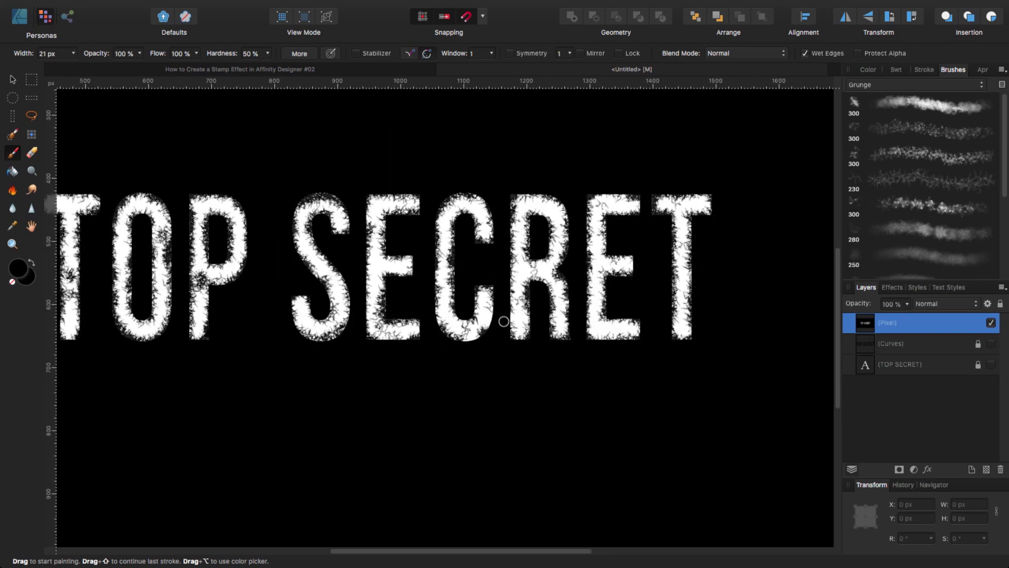
pyautogui.press('super+0')
pyautogui.press('super+equal')
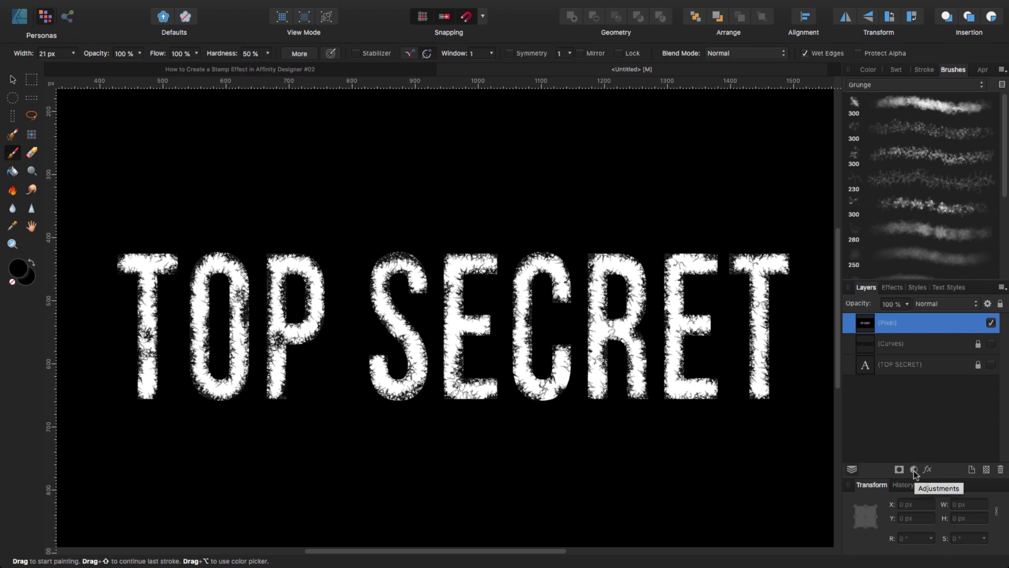
# - Add a Levels adjustment above the pixel layer with black level 6% and white level 10%
pyautogui.click(914, 470)
pyautogui.click(913, 474)
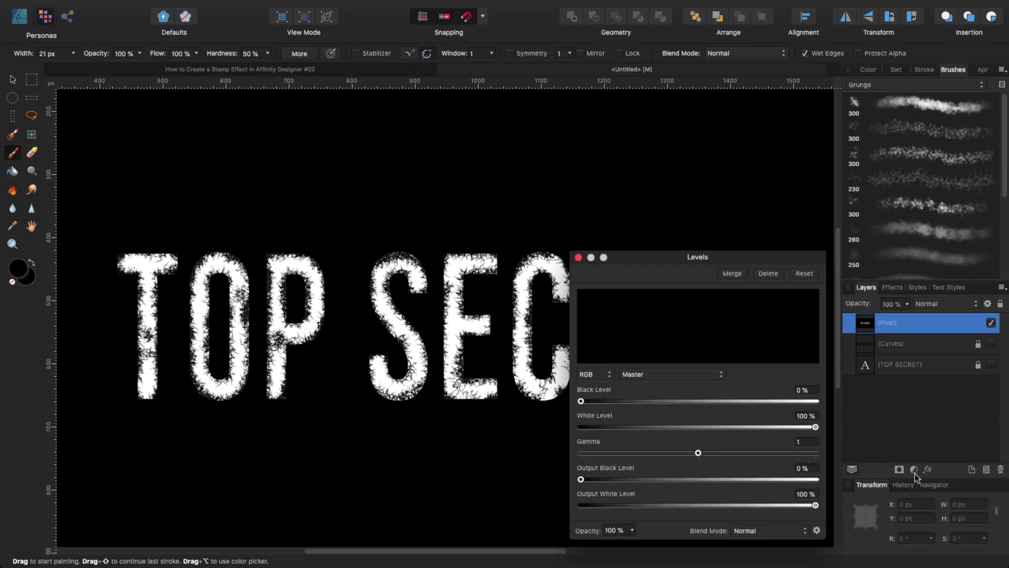
pyautogui.moveTo(690, 269); pyautogui.dragTo(777, 165)
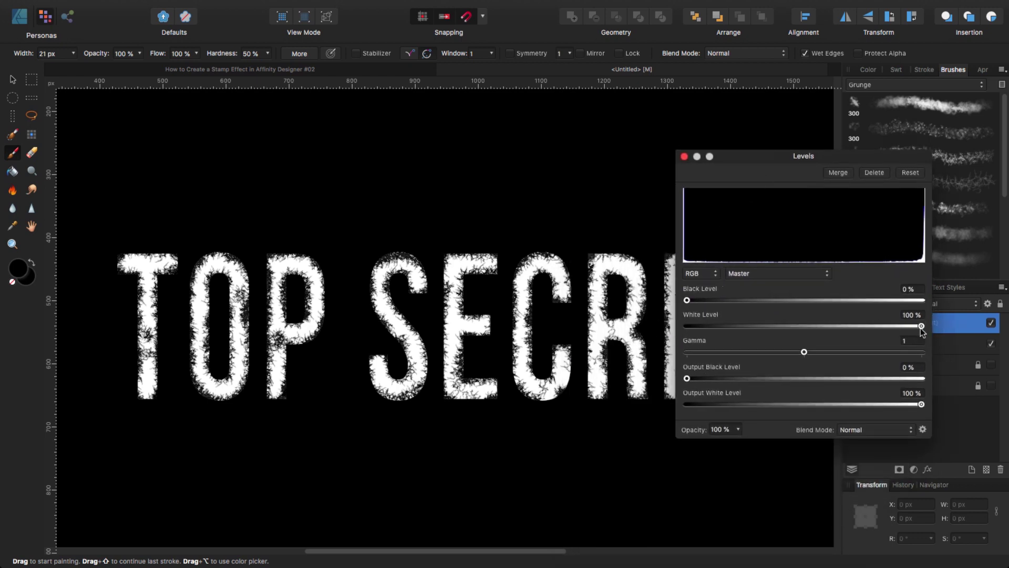
pyautogui.moveTo(894, 328); pyautogui.dragTo(759, 330)
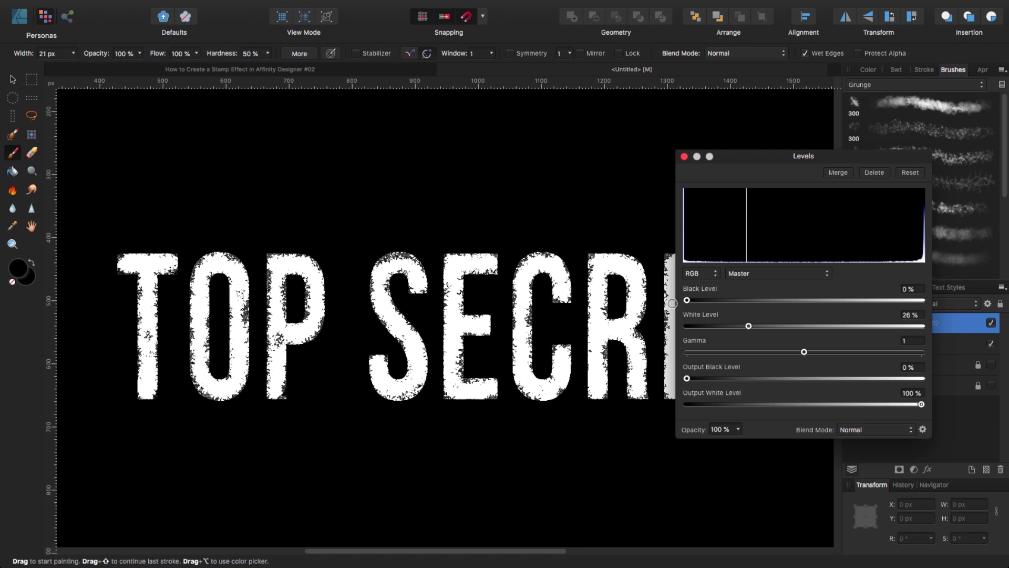
pyautogui.moveTo(693, 302); pyautogui.dragTo(699, 302)
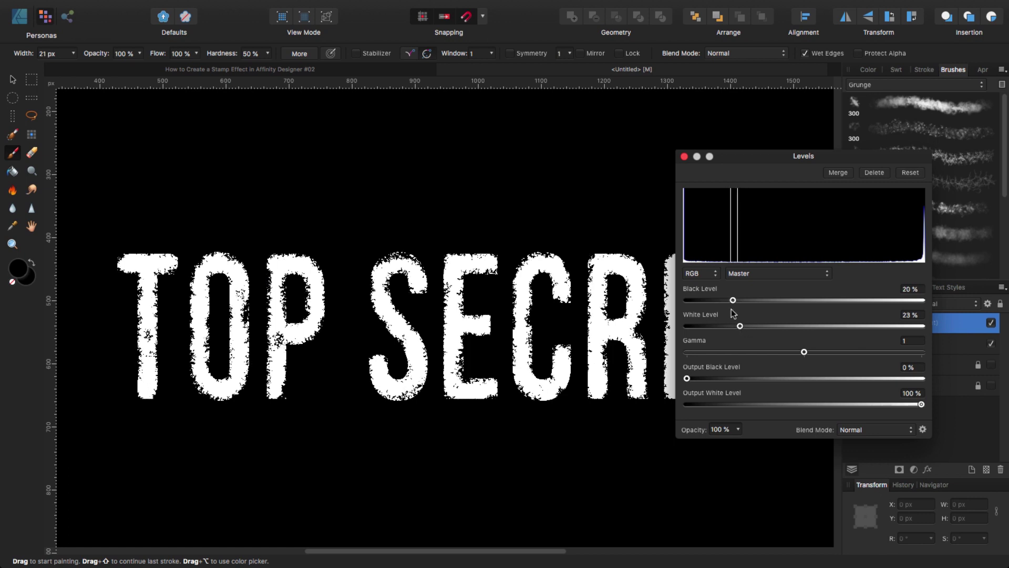
pyautogui.moveTo(702, 305)
pyautogui.mouseDown()
pyautogui.moveTo(716, 326)
pyautogui.moveTo(708, 327)
pyautogui.mouseUp()
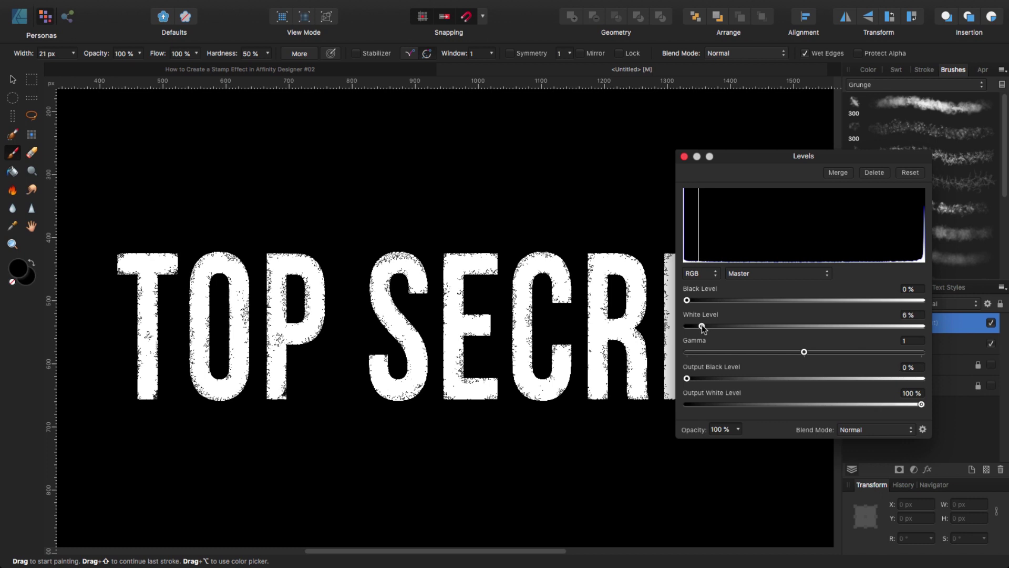
pyautogui.moveTo(702, 325)
pyautogui.mouseDown()
pyautogui.moveTo(712, 328)
pyautogui.moveTo(688, 302)
pyautogui.moveTo(702, 305)
pyautogui.mouseUp()
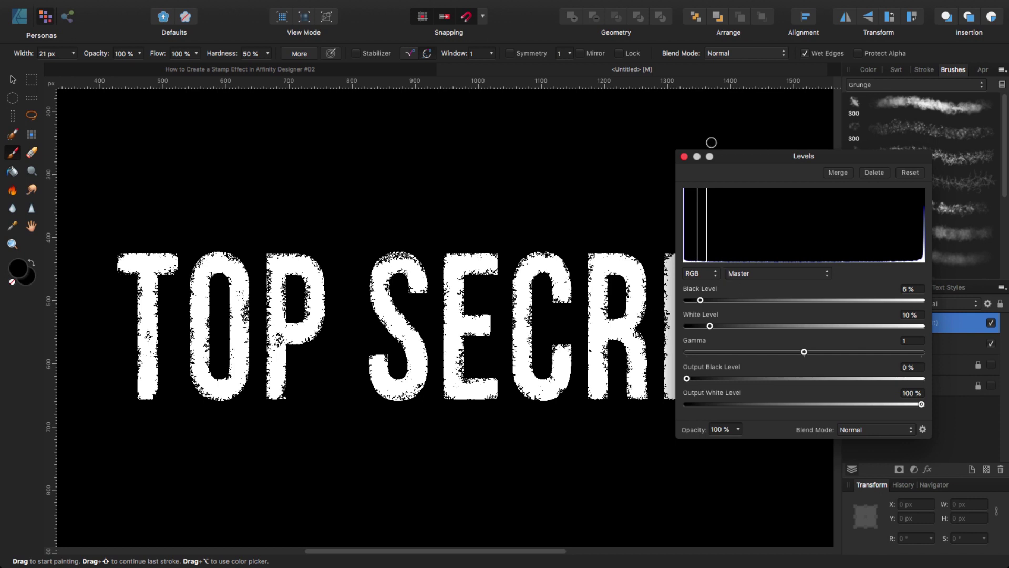
pyautogui.click(685, 157)
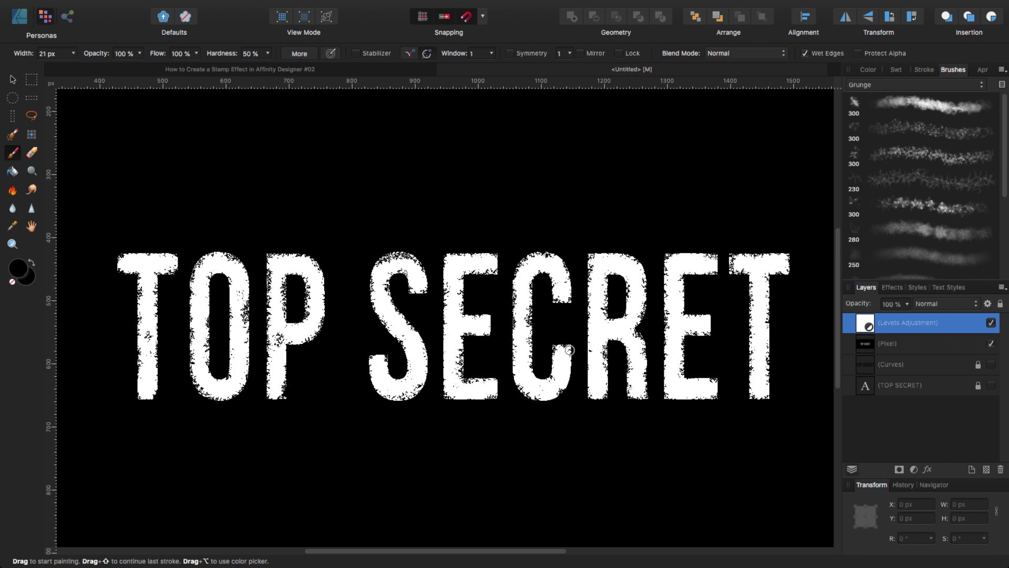
# - Group the Levels adjustment with the grunge layer and rasterize the group into one pixel layer
pyautogui.keyDown('shift'); pyautogui.click(883, 343); pyautogui.keyUp('shift')
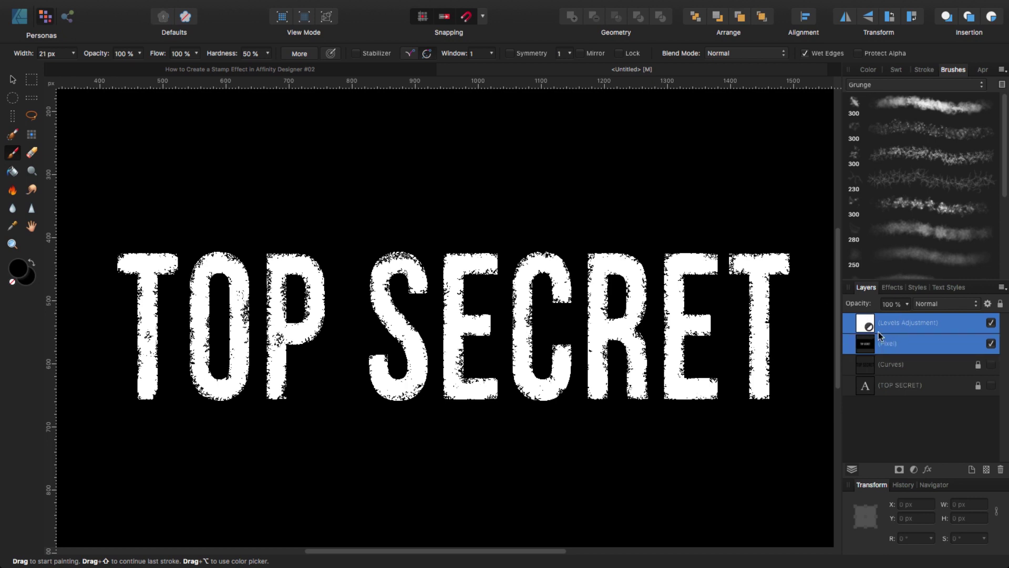
pyautogui.press('super+g')
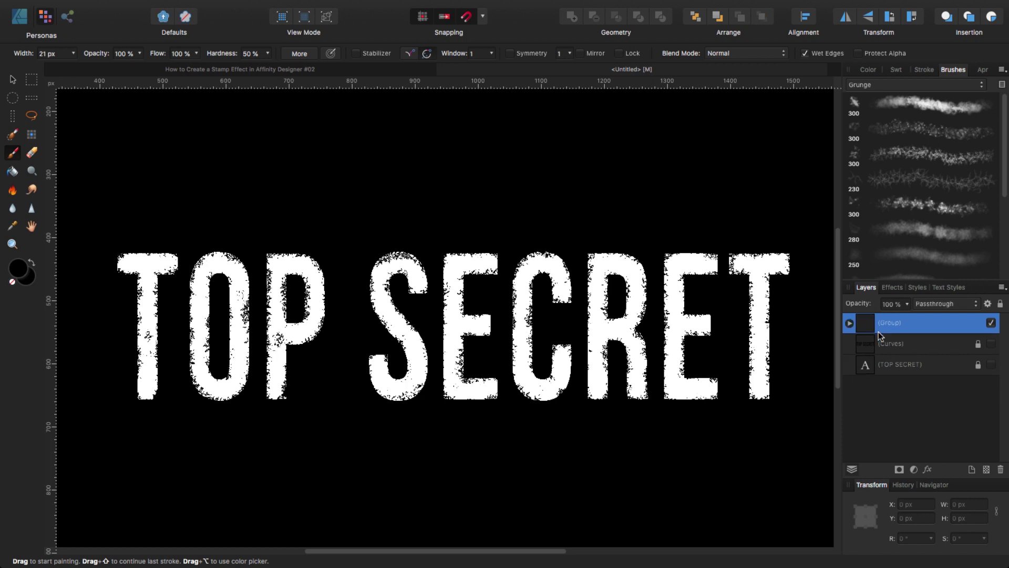
pyautogui.rightClick(901, 323)
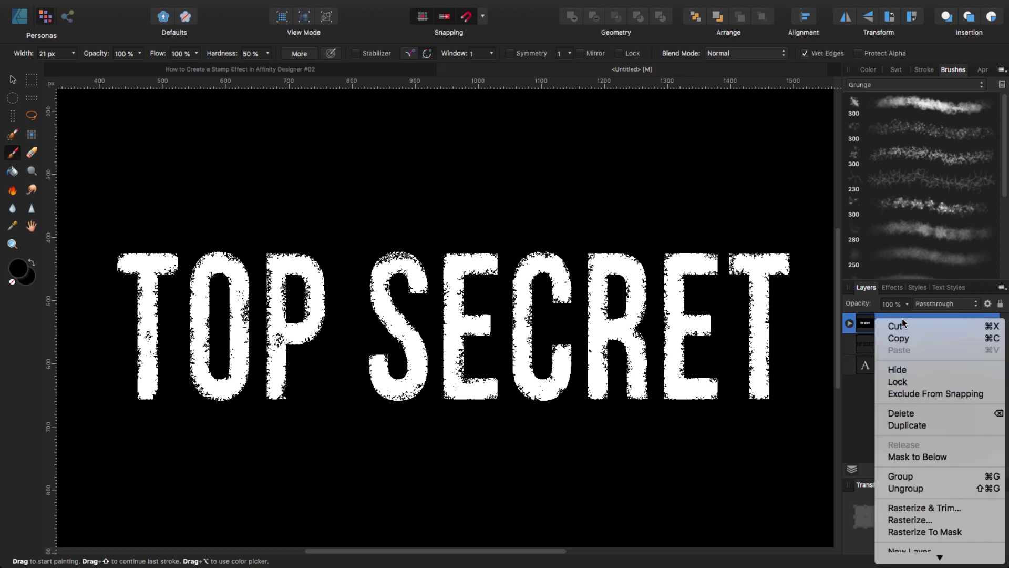
pyautogui.click(937, 519)
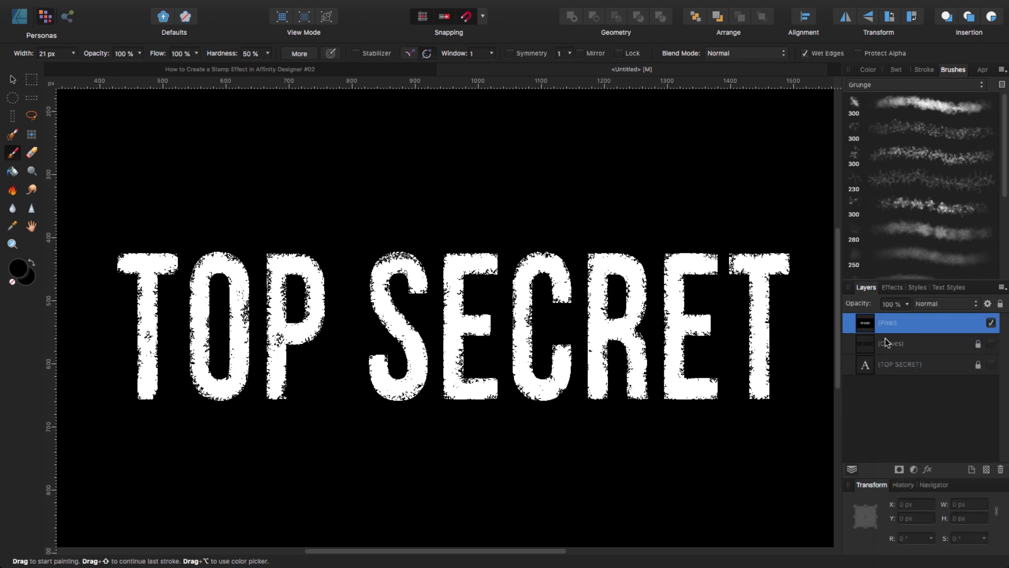
# - Hide the rasterized pixel and Curves layers, leaving the TOP SECRET text layer visible and selected
pyautogui.click(992, 323)
pyautogui.click(992, 324)
pyautogui.click(991, 323)
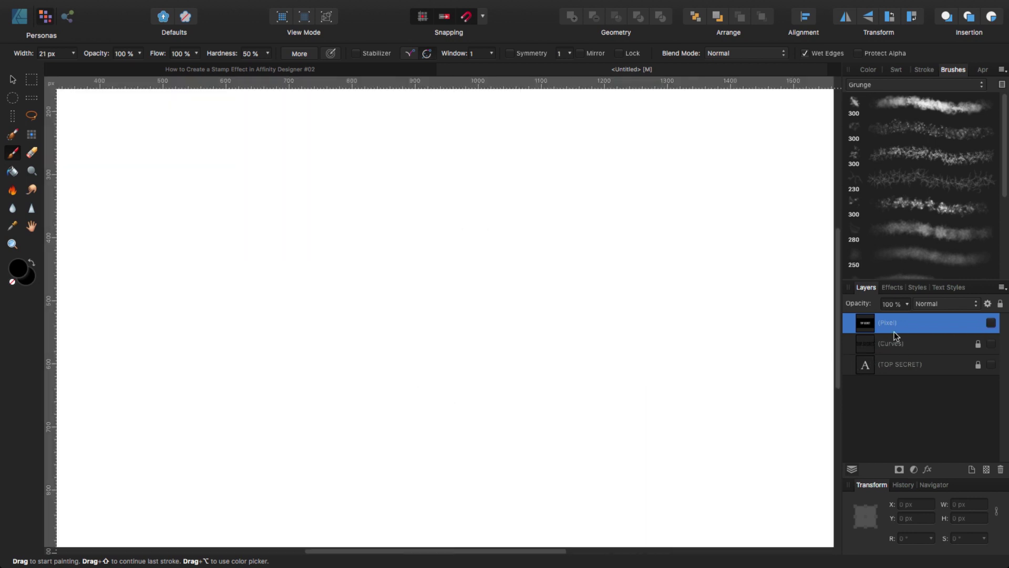
pyautogui.click(992, 344)
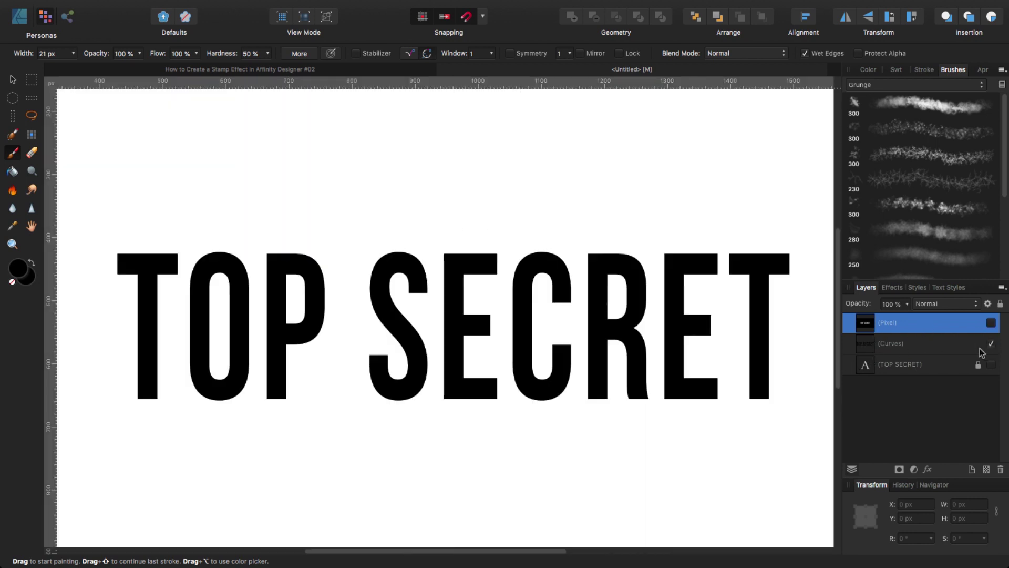
pyautogui.click(890, 352)
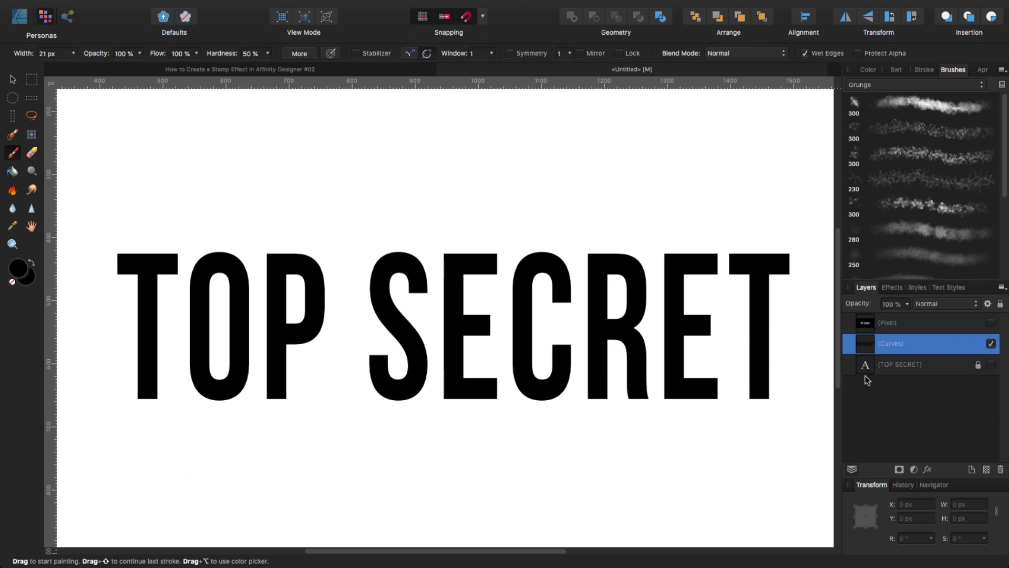
pyautogui.click(991, 344)
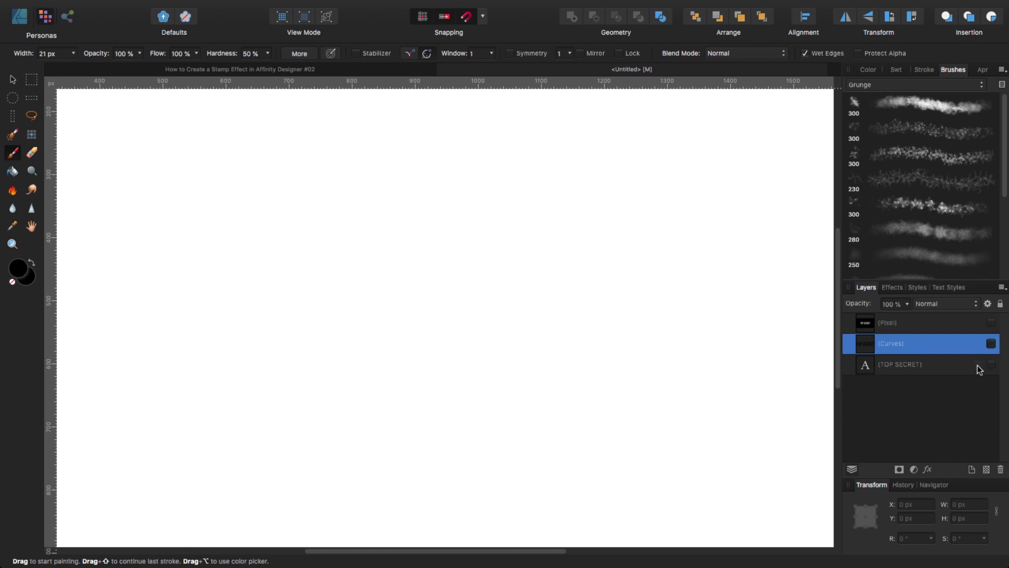
pyautogui.click(992, 365)
pyautogui.click(879, 367)
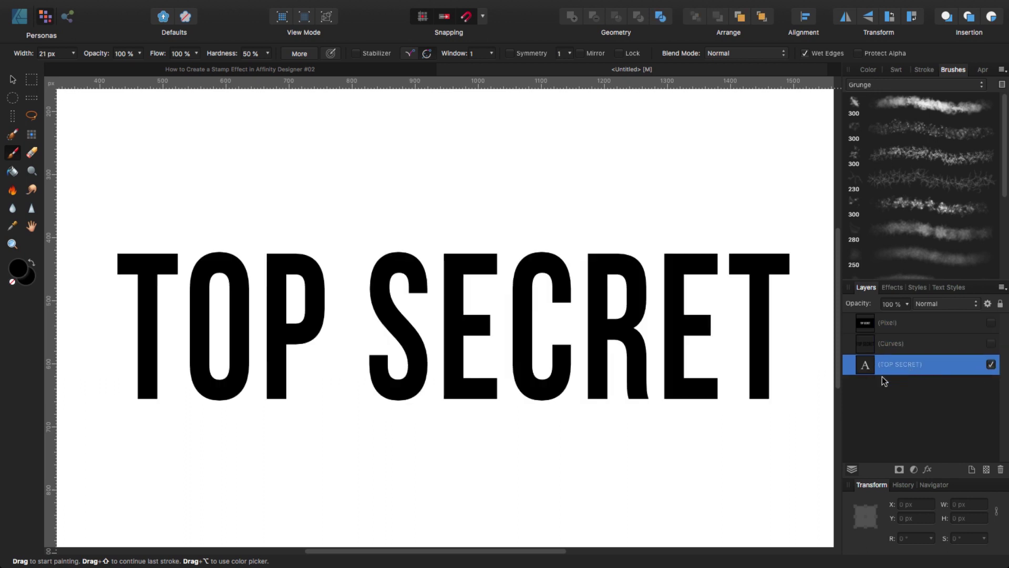
# - Give the TOP SECRET text a red fill of H 0, S 92, L 55, then deselect it
pyautogui.click(19, 20)
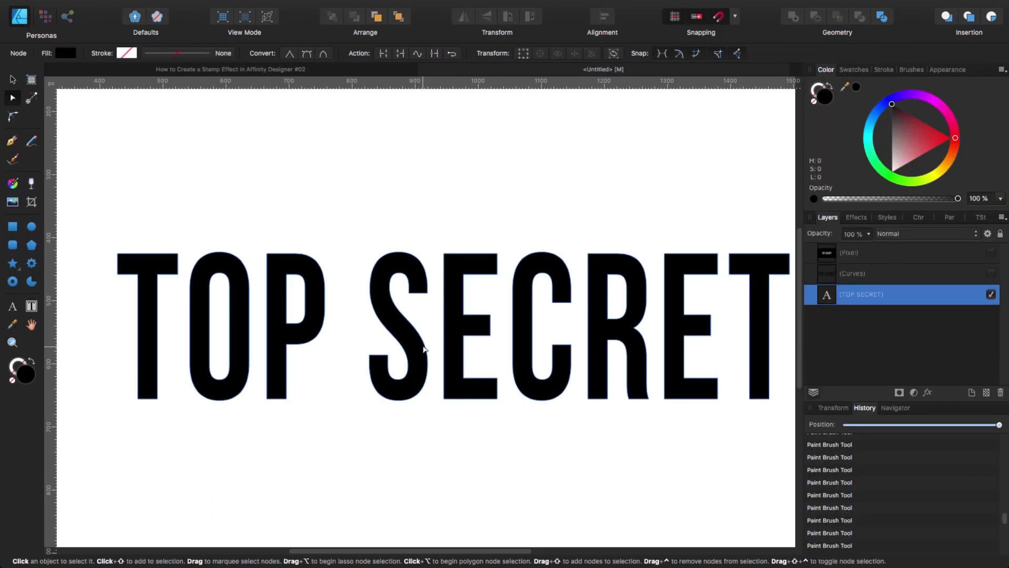
pyautogui.click(13, 81)
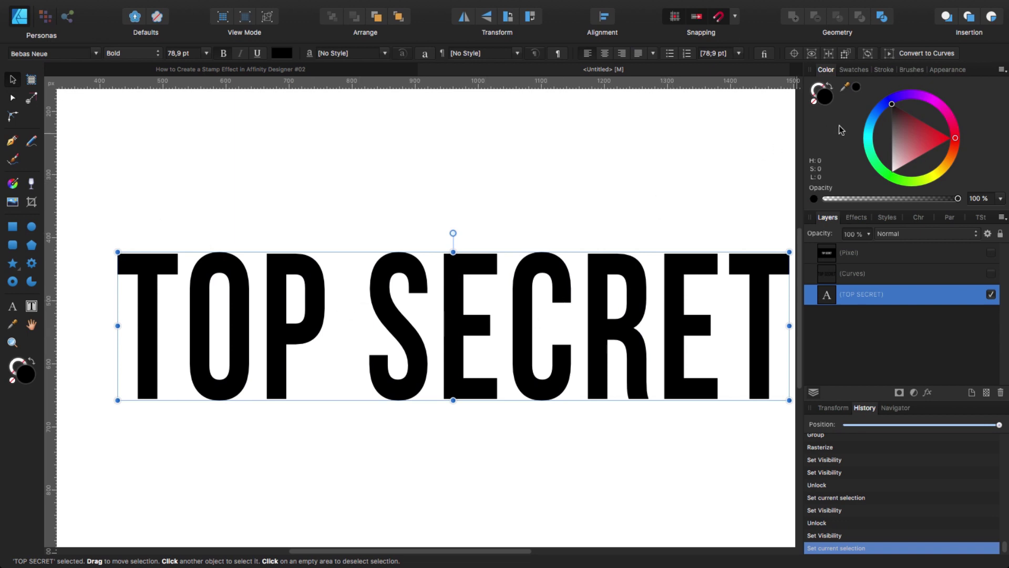
pyautogui.moveTo(903, 122); pyautogui.dragTo(929, 129)
pyautogui.click(282, 53)
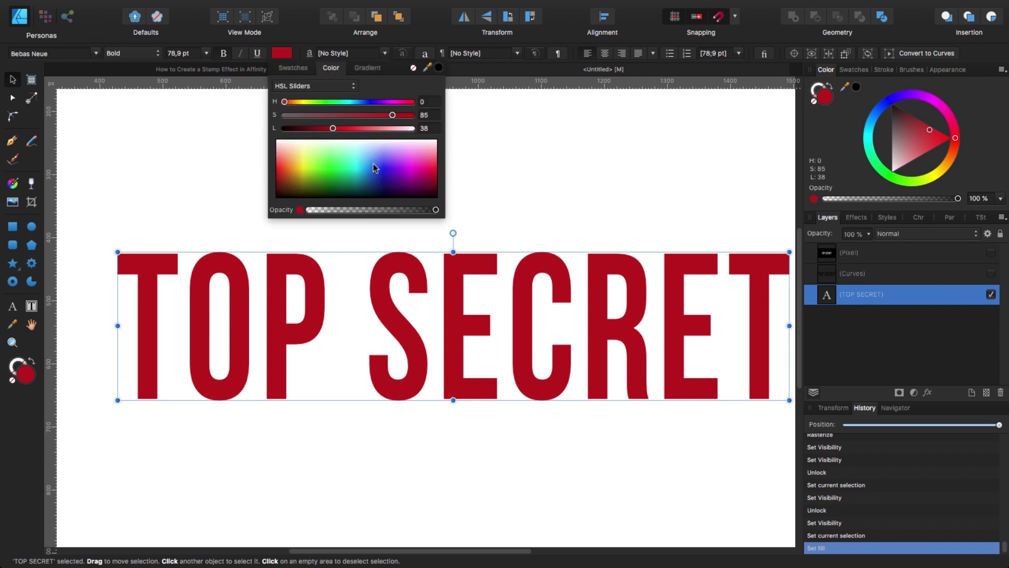
pyautogui.moveTo(333, 128); pyautogui.dragTo(345, 128)
pyautogui.click(394, 116)
pyautogui.moveTo(400, 115); pyautogui.dragTo(403, 115)
pyautogui.moveTo(344, 128); pyautogui.dragTo(356, 128)
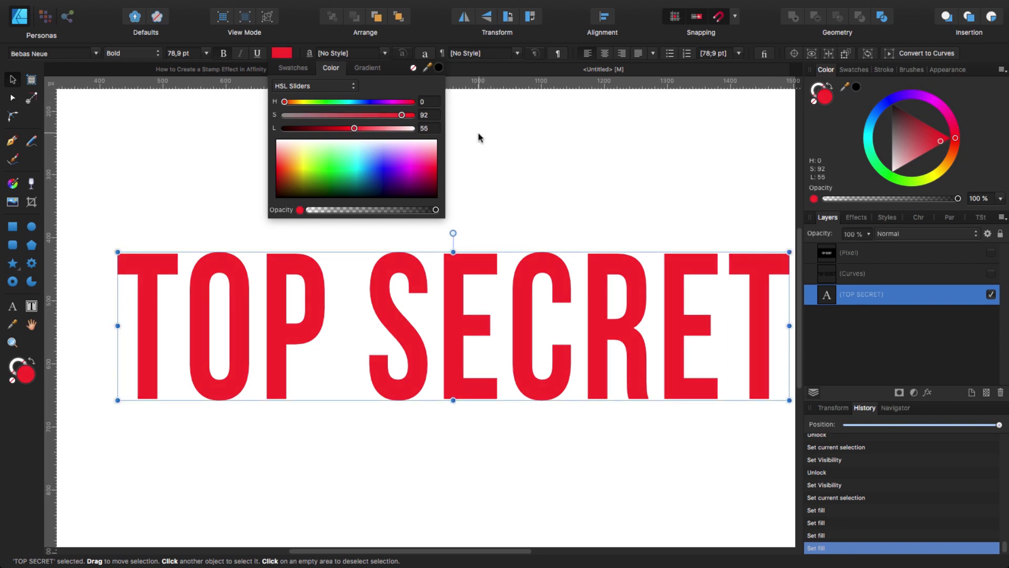
pyautogui.click(475, 145)
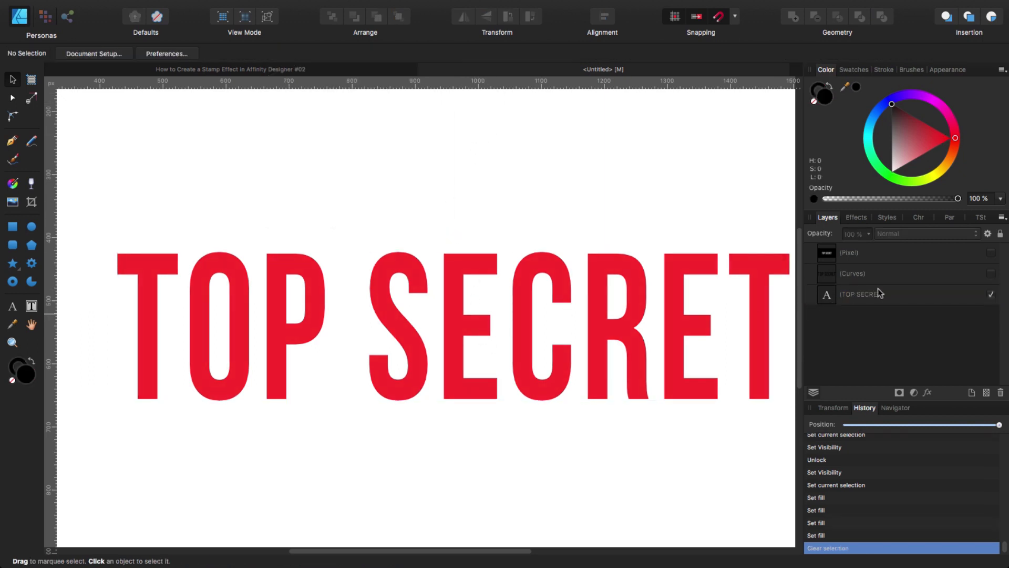
# - Make the grungy pixel layer visible again and rasterize it to a mask
pyautogui.click(833, 258)
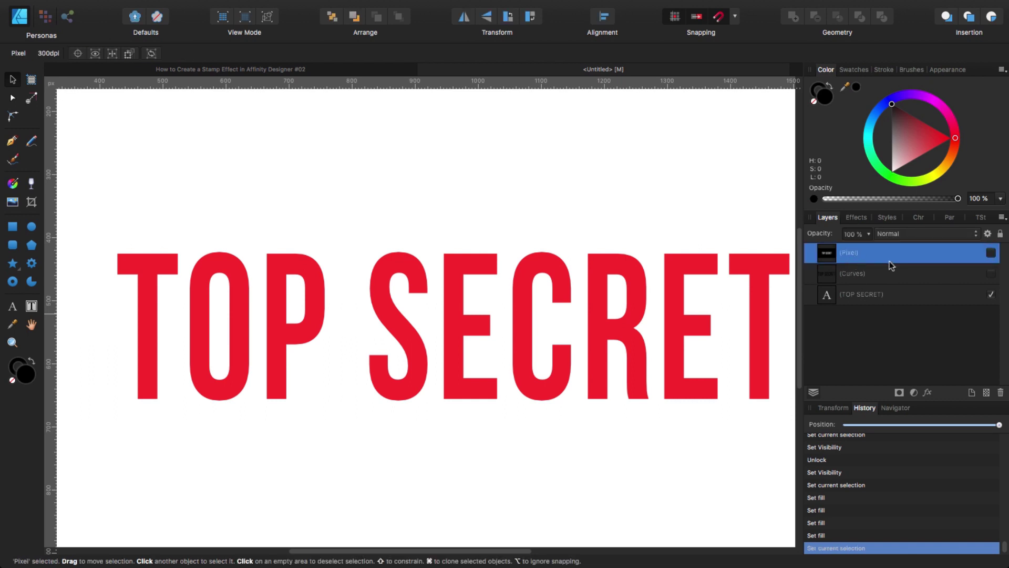
pyautogui.click(991, 253)
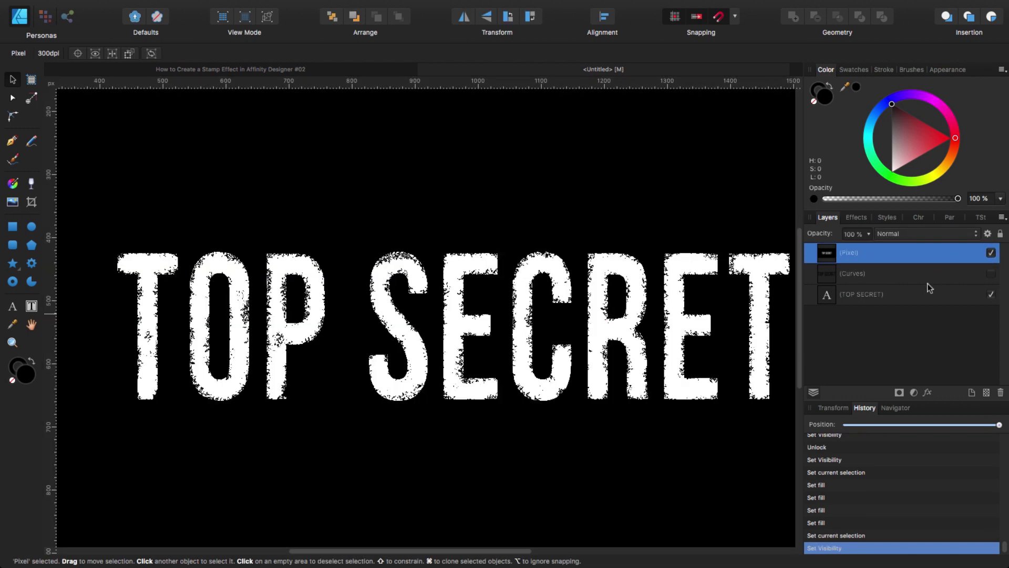
pyautogui.rightClick(858, 254)
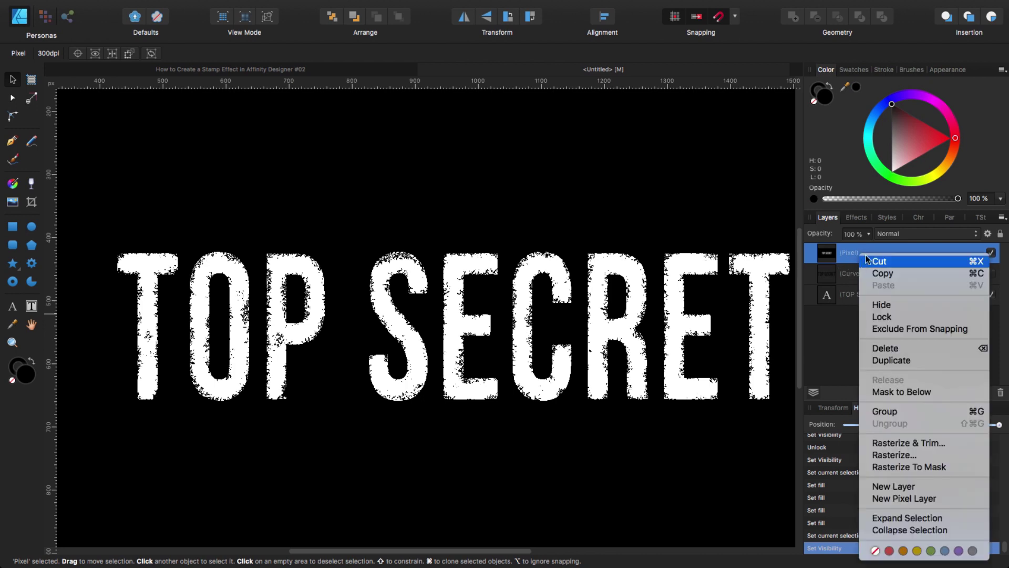
pyautogui.click(893, 467)
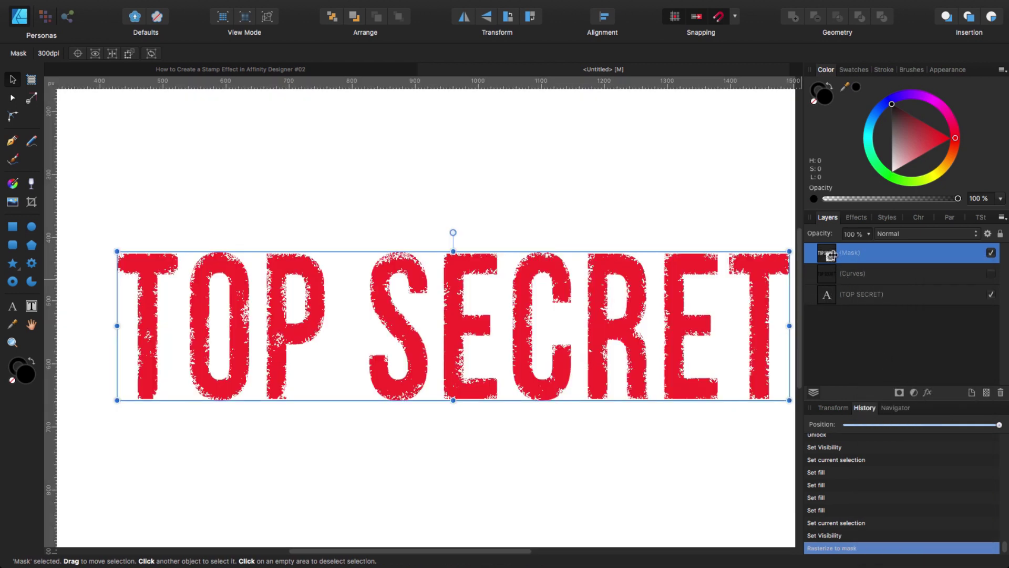
# - Nest the grunge mask inside the TOP SECRET text layer, collapse the layer and deselect
pyautogui.moveTo(830, 254); pyautogui.dragTo(836, 275)
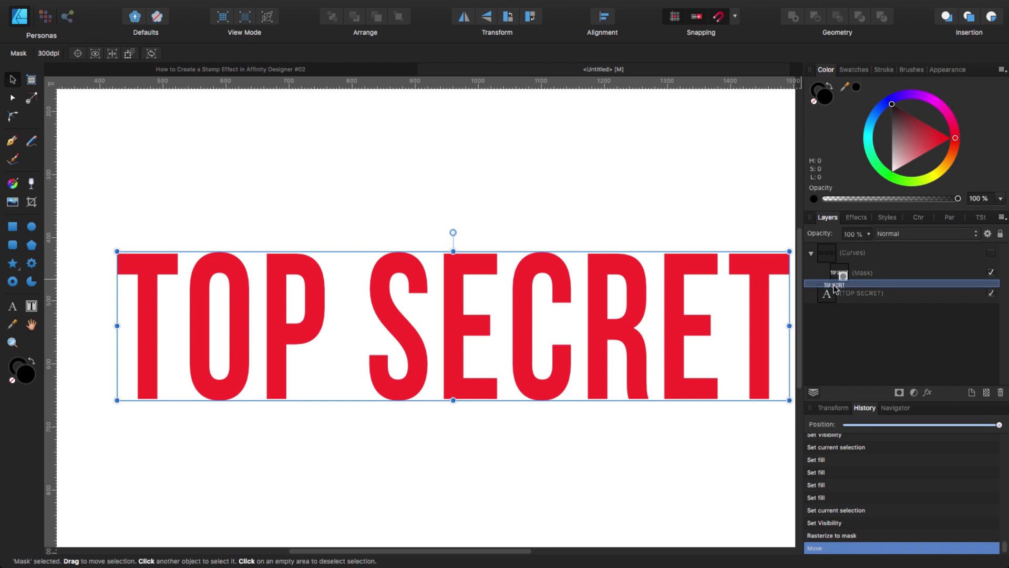
pyautogui.moveTo(836, 296)
pyautogui.mouseDown()
pyautogui.moveTo(833, 260)
pyautogui.moveTo(823, 307)
pyautogui.mouseUp()
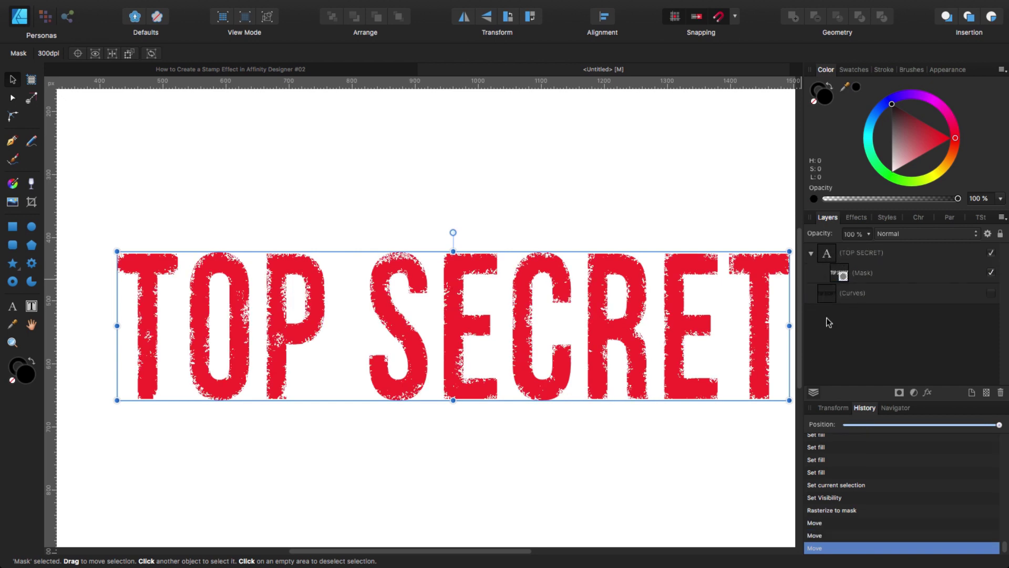
pyautogui.click(812, 255)
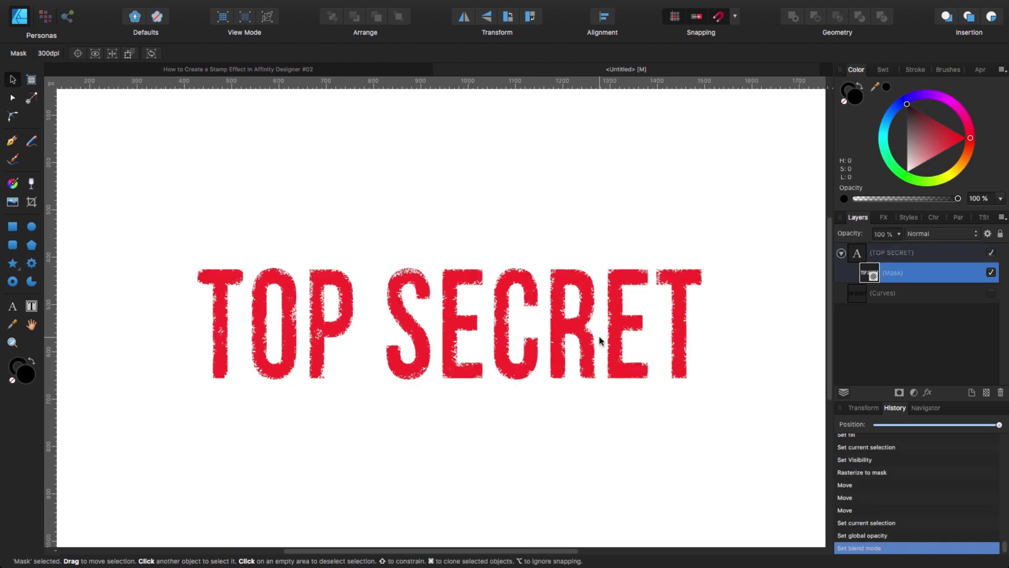
pyautogui.click(841, 254)
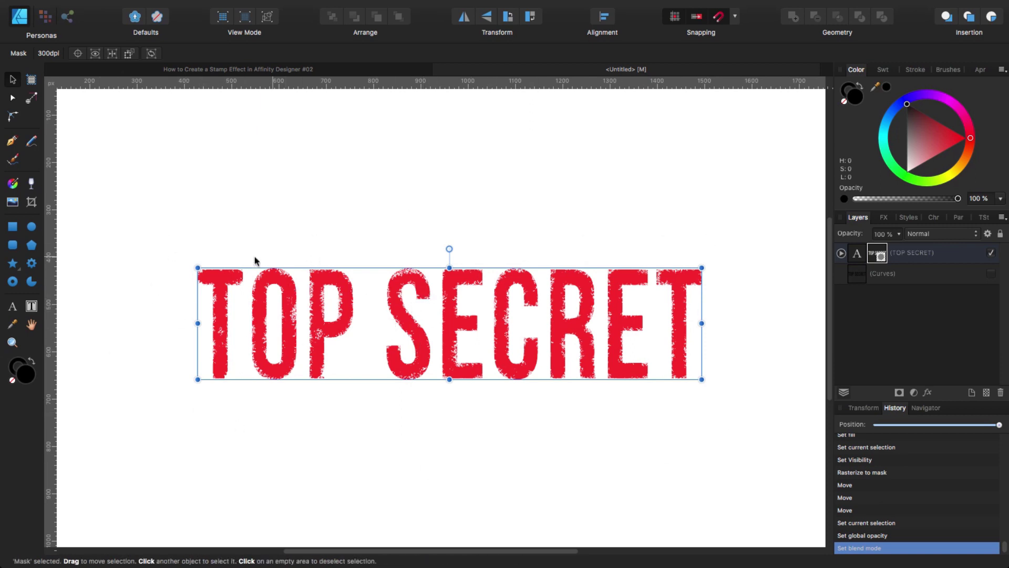
pyautogui.click(468, 220)
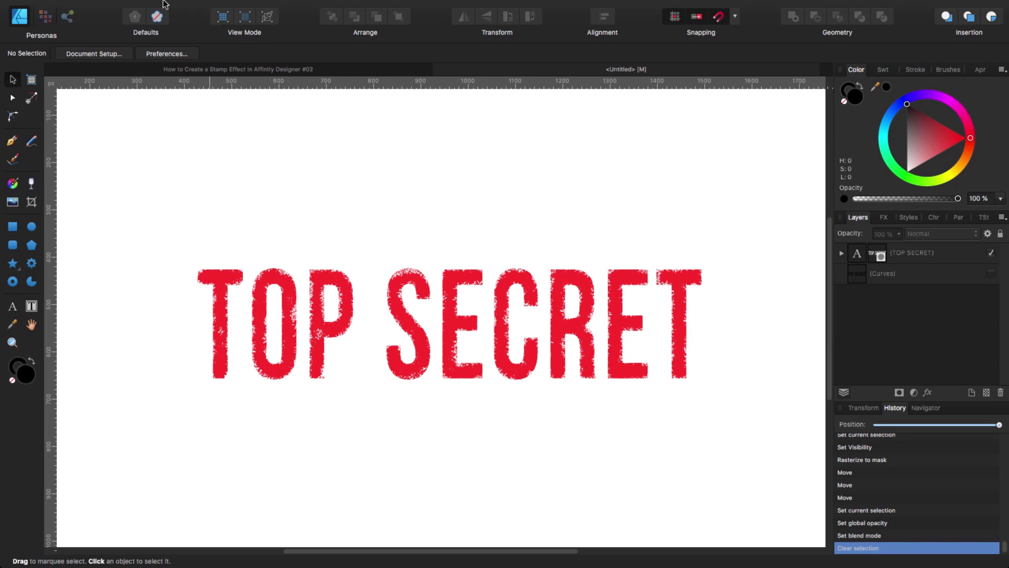
# - Place the Scratches for Mask.tiff image onto the canvas
pyautogui.moveTo(166, 5)
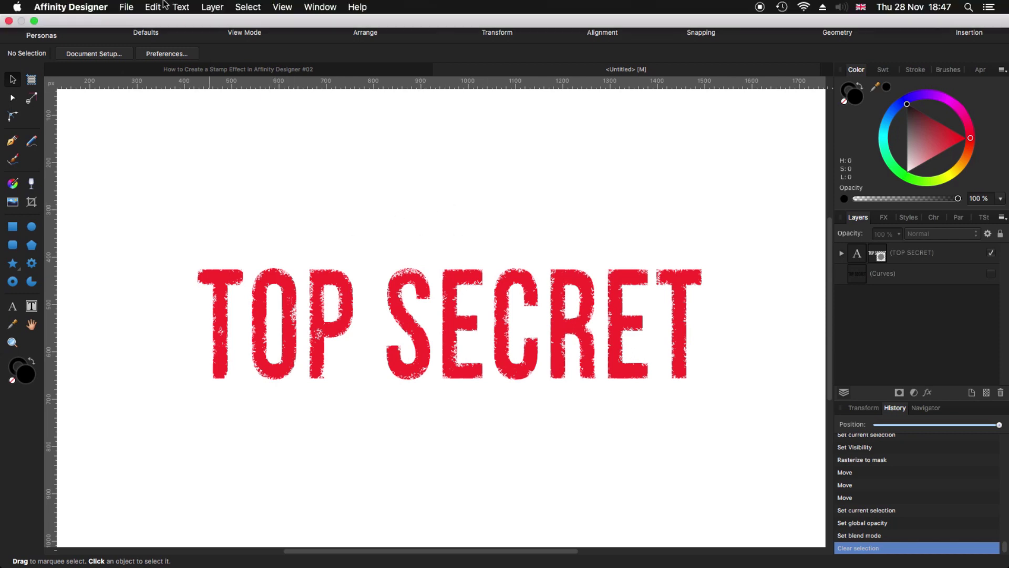
pyautogui.click(126, 7)
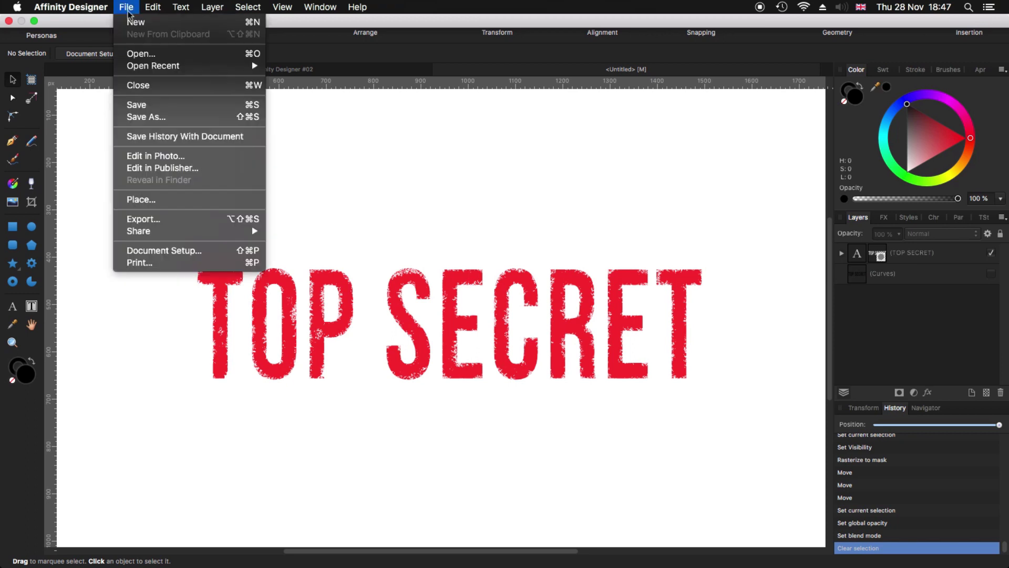
pyautogui.click(153, 199)
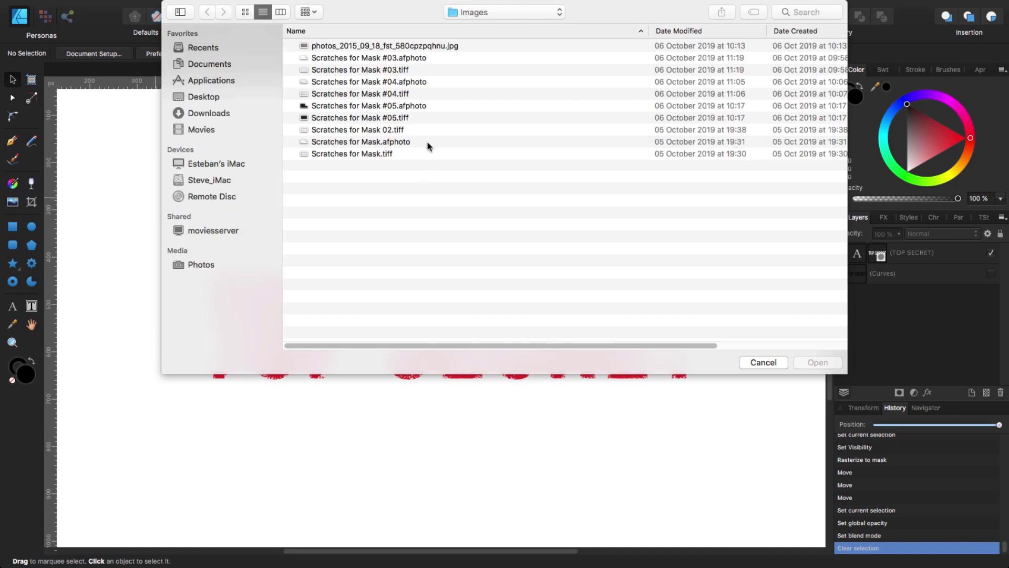
pyautogui.click(350, 153)
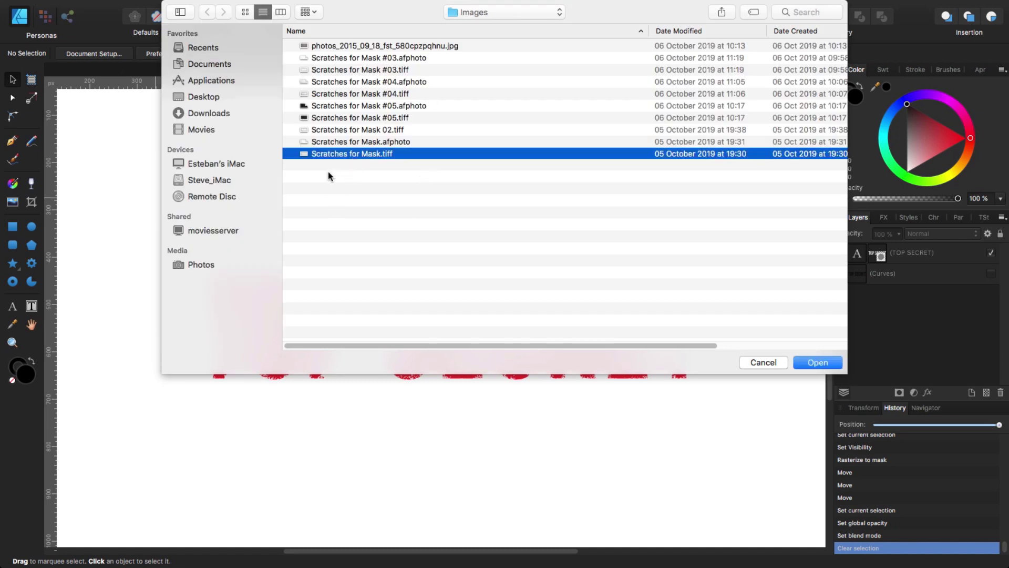
pyautogui.click(812, 364)
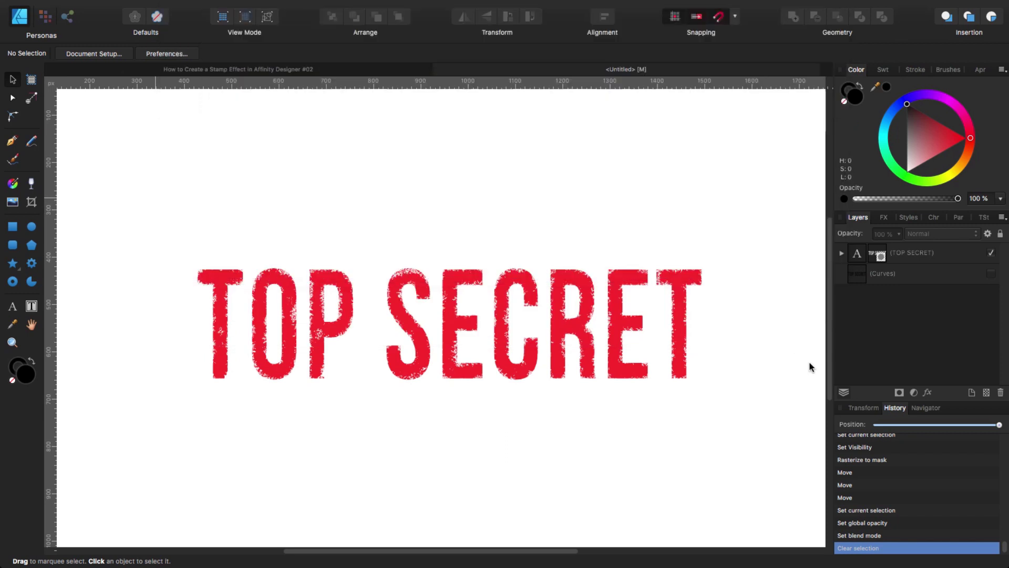
pyautogui.click(217, 195)
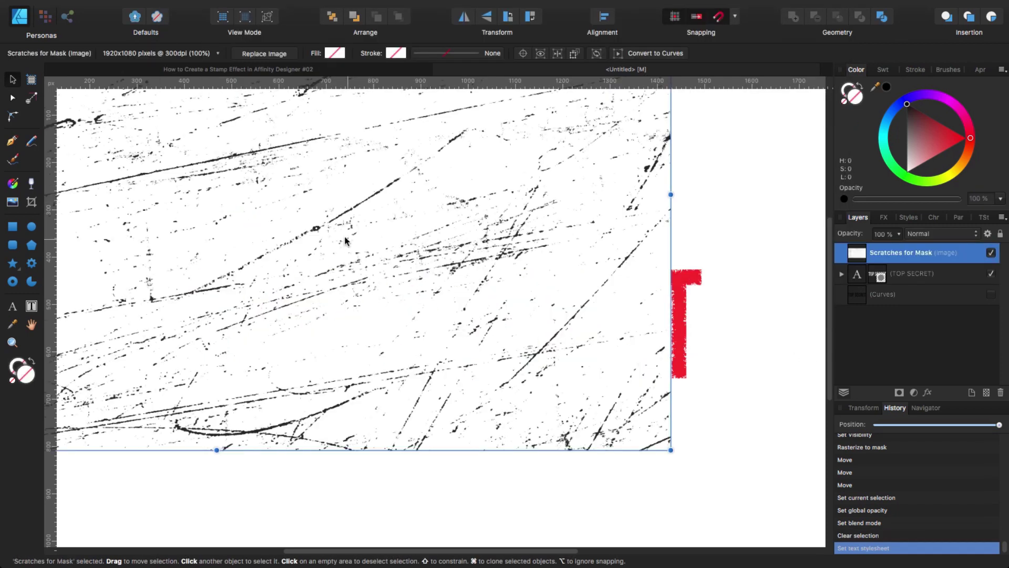
# - Centre the scratches image horizontally and vertically on the page
pyautogui.moveTo(369, 303); pyautogui.dragTo(505, 393)
pyautogui.press('super+0')
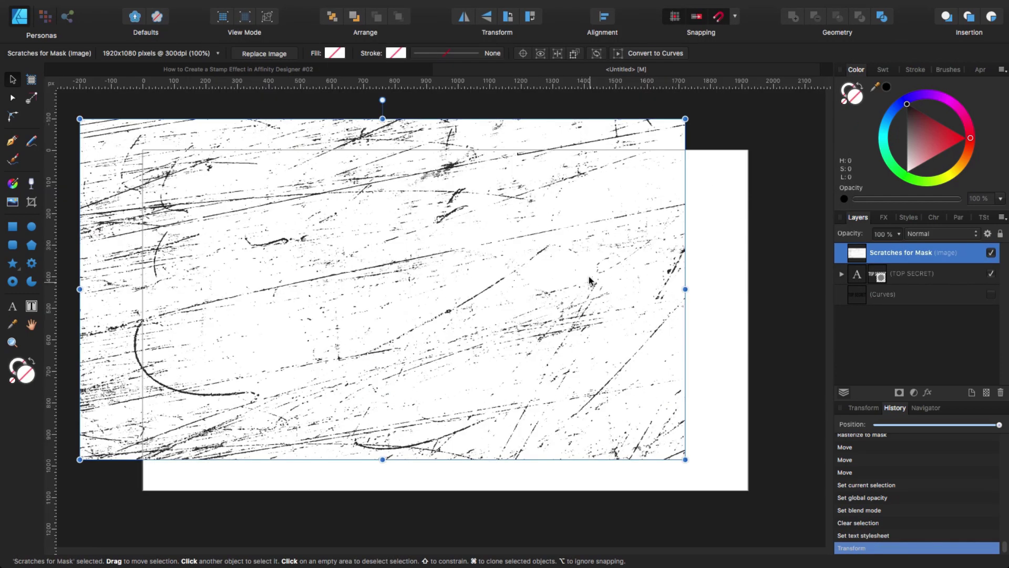
pyautogui.click(603, 17)
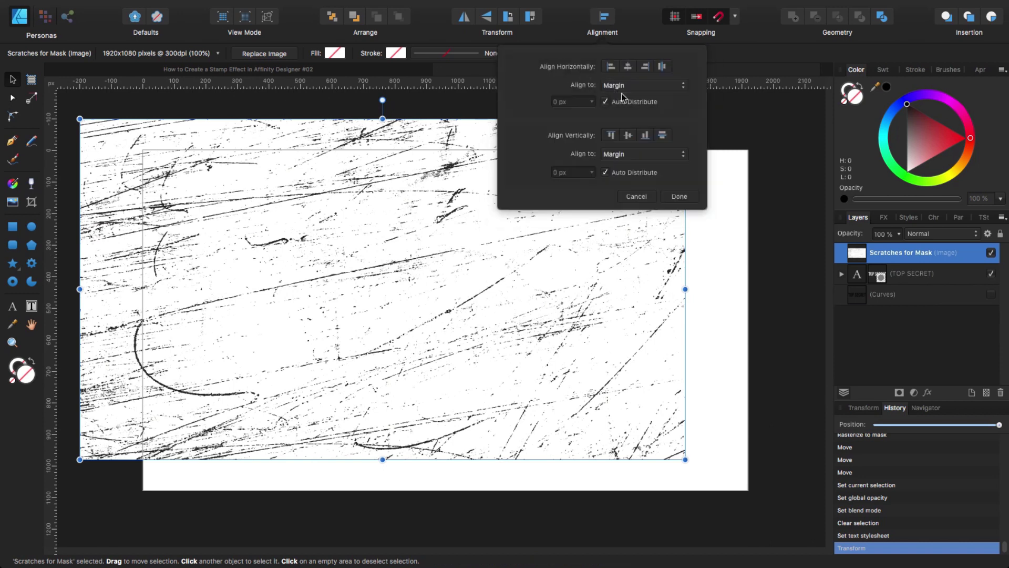
pyautogui.click(629, 67)
pyautogui.click(628, 135)
pyautogui.click(674, 198)
pyautogui.rightClick(892, 258)
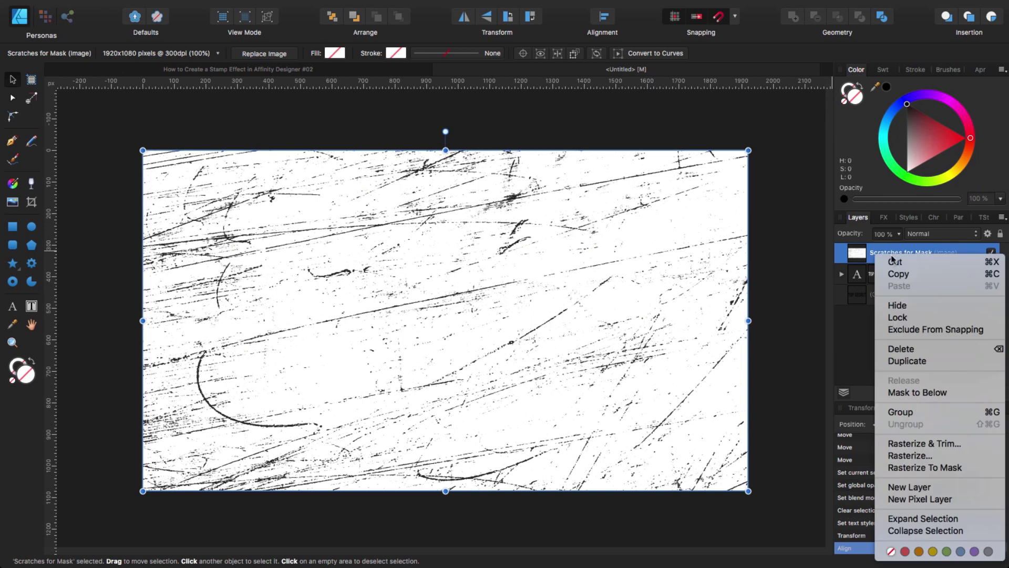
# - Convert the scratches image to a mask, then shrink it and rotate it about -17° over the text
pyautogui.click(928, 468)
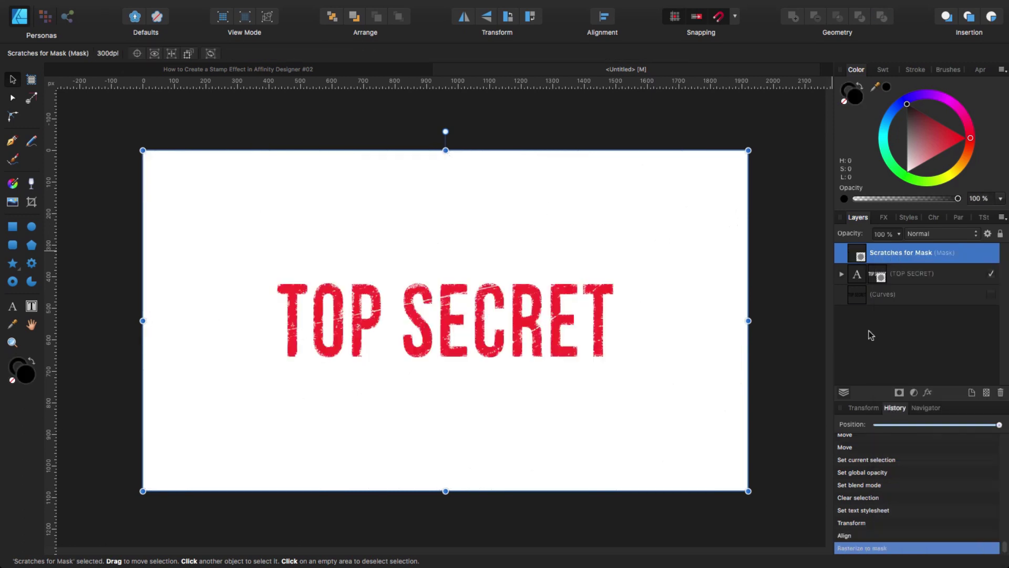
pyautogui.click(841, 275)
pyautogui.click(841, 274)
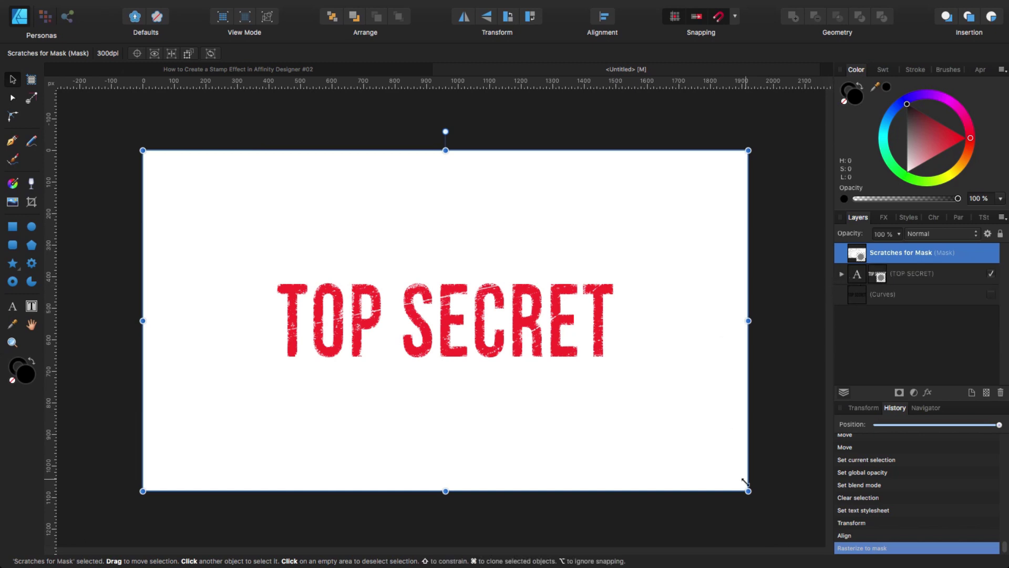
pyautogui.moveTo(750, 492); pyautogui.dragTo(654, 390)
pyautogui.moveTo(388, 151); pyautogui.dragTo(388, 224)
pyautogui.moveTo(379, 266); pyautogui.dragTo(418, 245)
pyautogui.moveTo(427, 182); pyautogui.dragTo(470, 187)
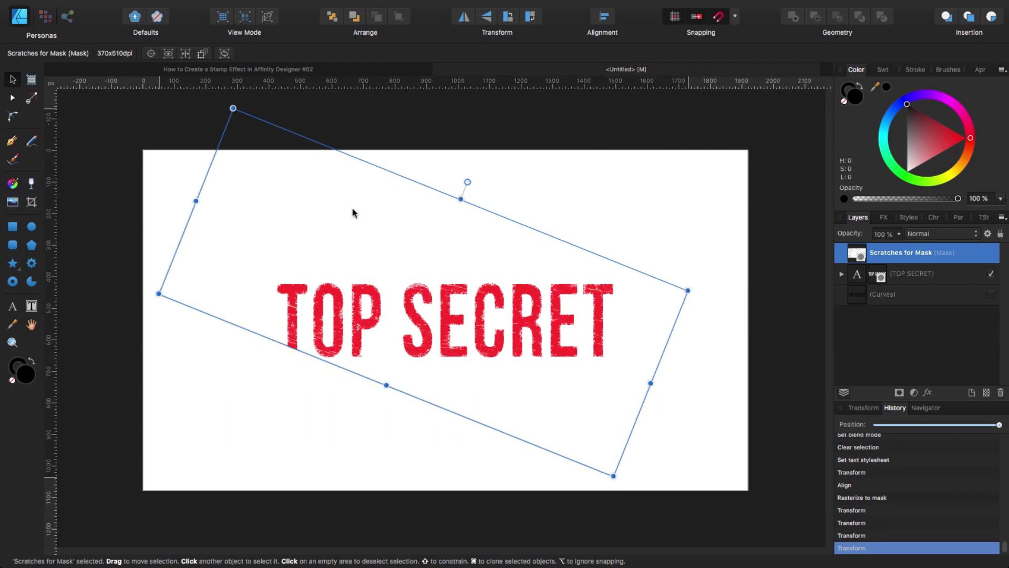
pyautogui.moveTo(355, 218); pyautogui.dragTo(356, 227)
pyautogui.moveTo(389, 399); pyautogui.dragTo(378, 433)
pyautogui.moveTo(194, 232); pyautogui.dragTo(245, 252)
pyautogui.moveTo(389, 274); pyautogui.dragTo(393, 262)
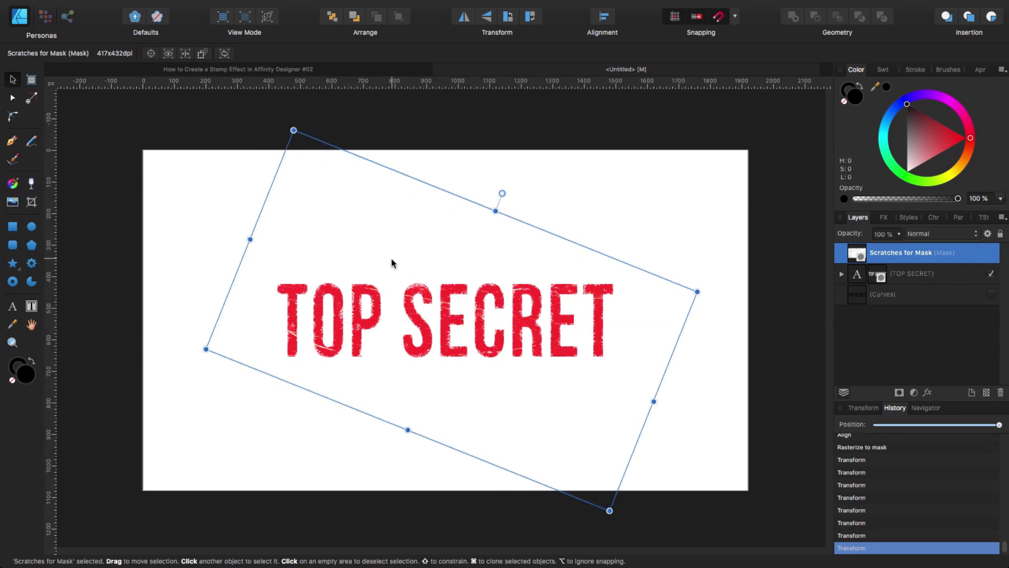
# - Nest the scratches mask inside the TOP SECRET layer and delete the Curves layer
pyautogui.click(842, 273)
pyautogui.moveTo(865, 252); pyautogui.dragTo(847, 300)
pyautogui.click(841, 255)
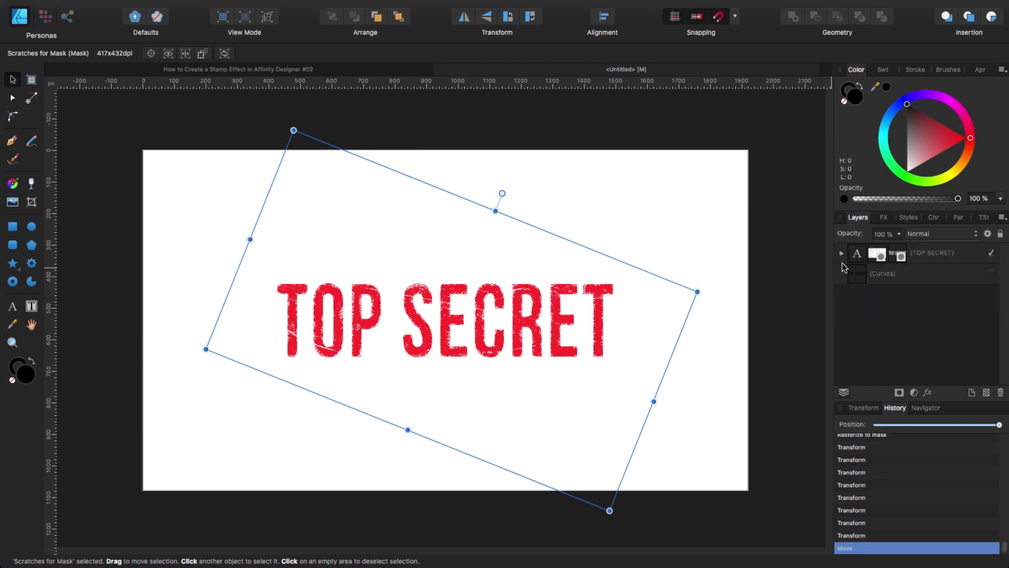
pyautogui.click(940, 276)
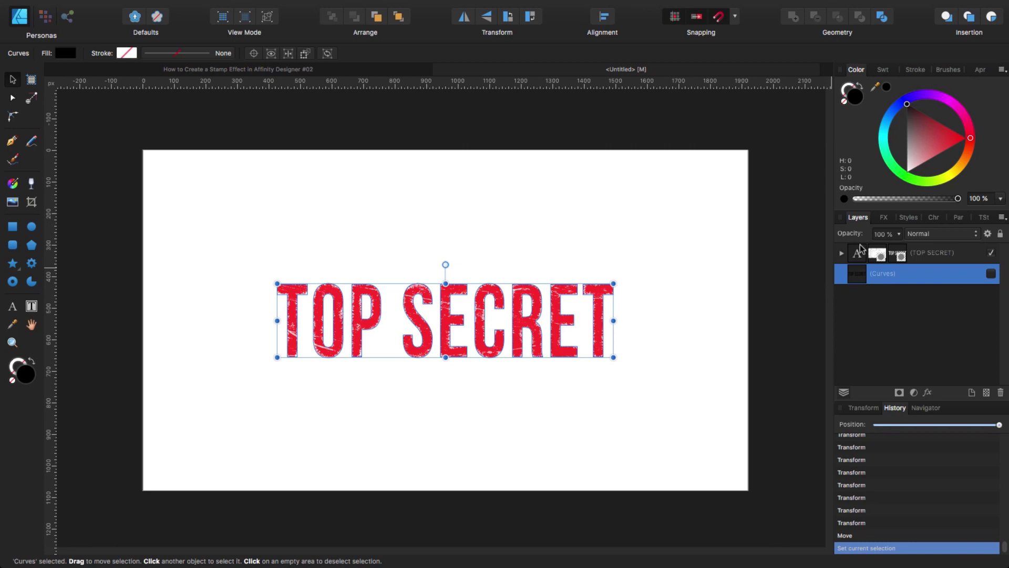
pyautogui.press('Delete')
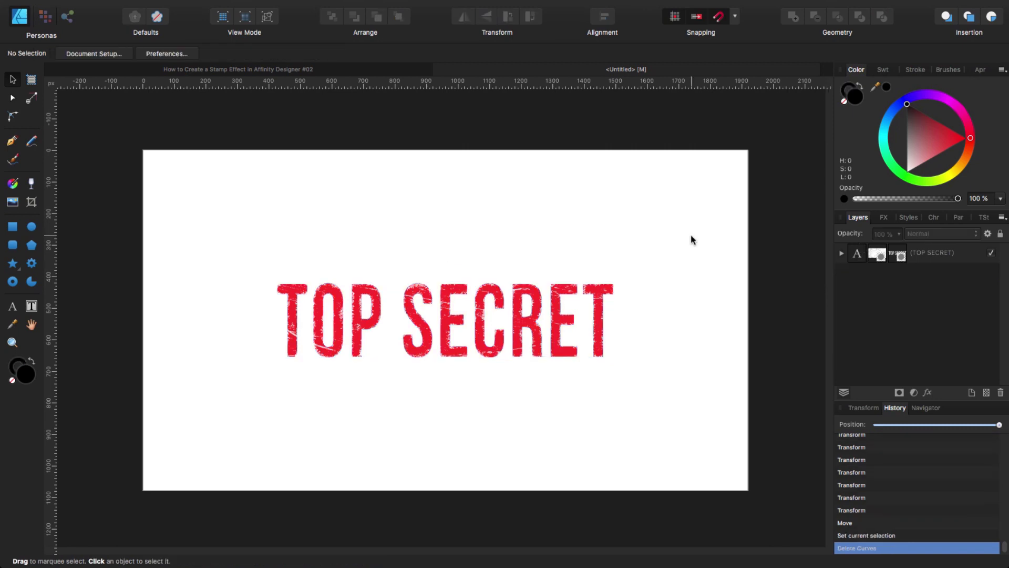